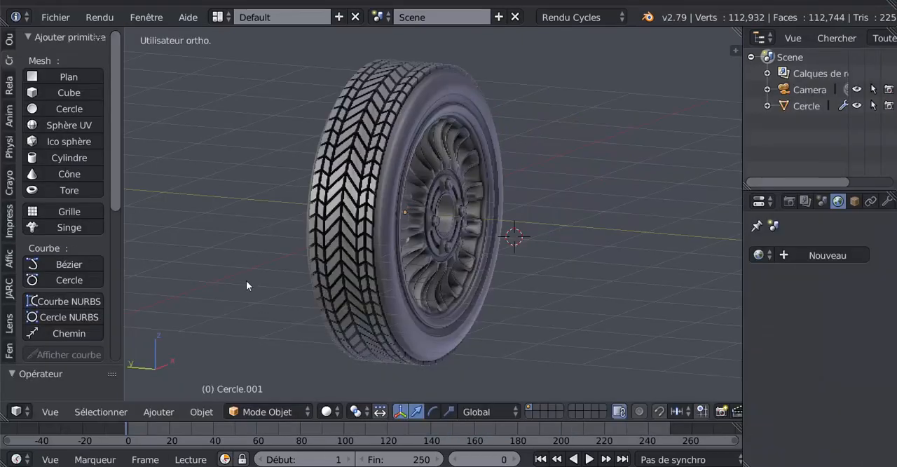
- Show the wheel in the front orthographic view with free space around it
middle_drag(645, 302, 527, 330)
key(KP_1)
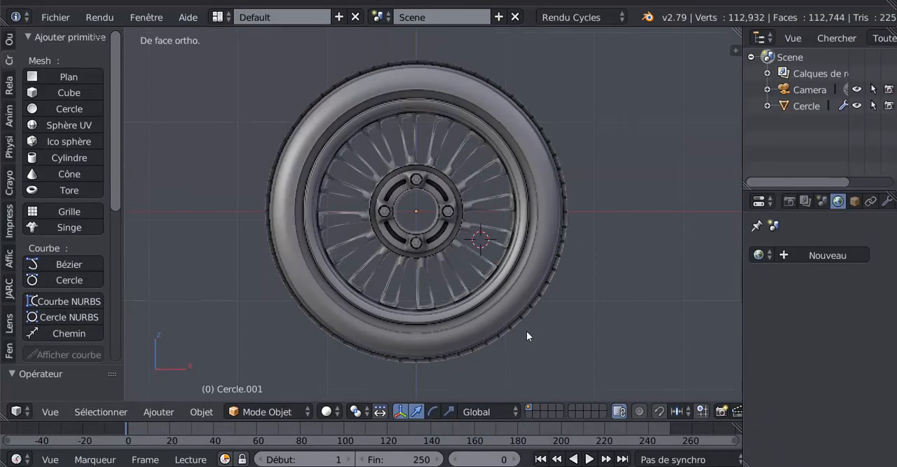
scroll(527, 331, down, 2)
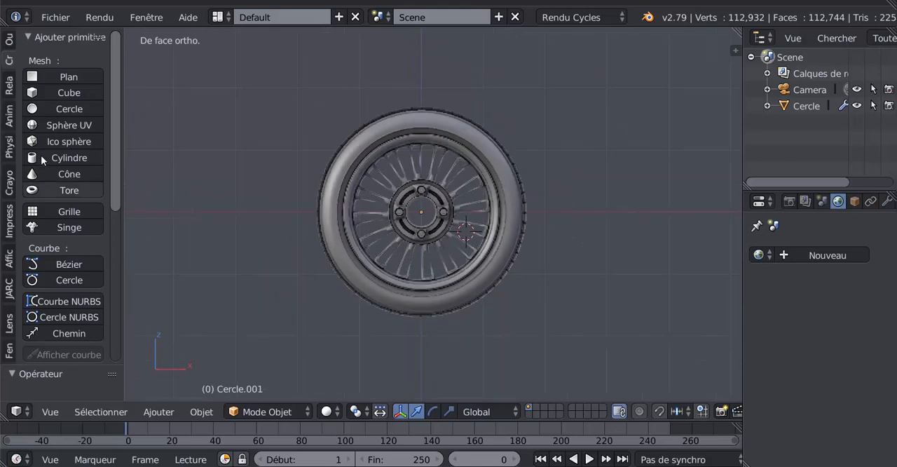
click(45, 107)
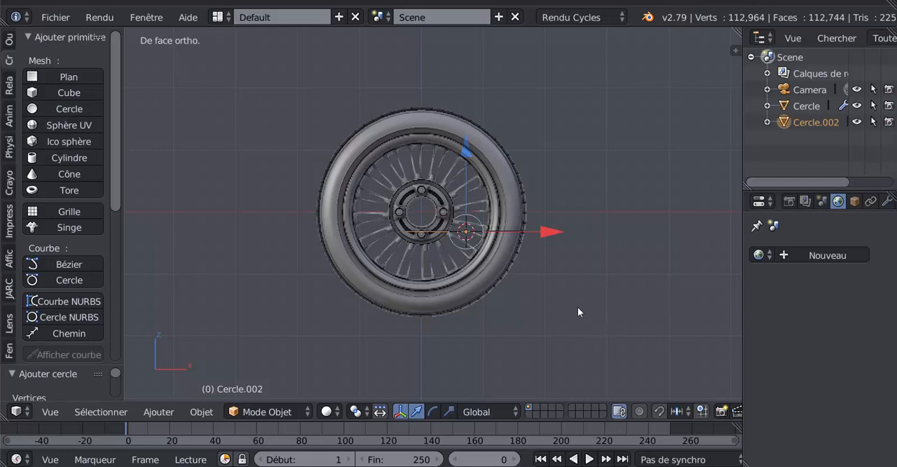
key(x)
click(551, 308)
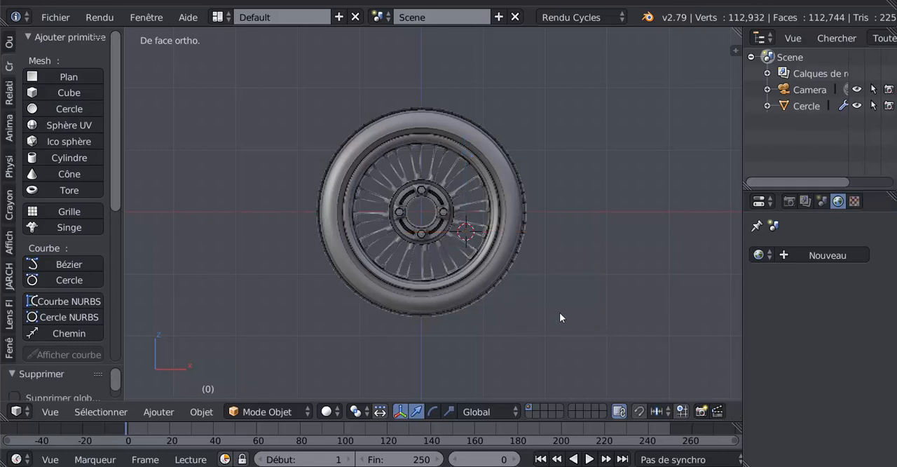
- Snap the 3D cursor to the scene centre and add a mesh circle there
key(shift+s)
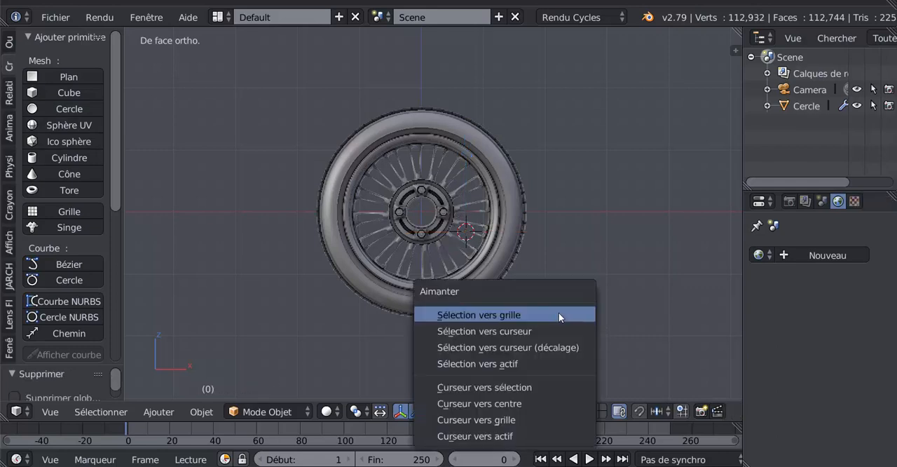
click(488, 397)
click(67, 109)
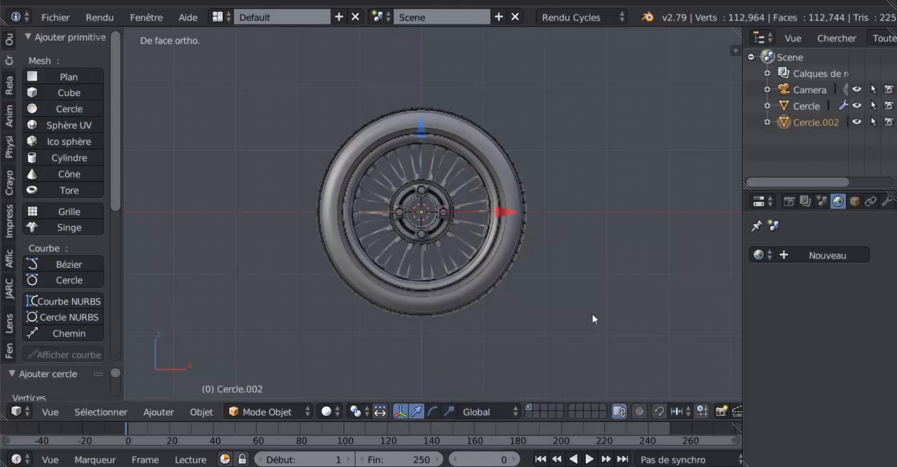
- Rotate the circle 90° about the X axis and scale it by about 1.7 so it just surrounds the tyre
text(rx)
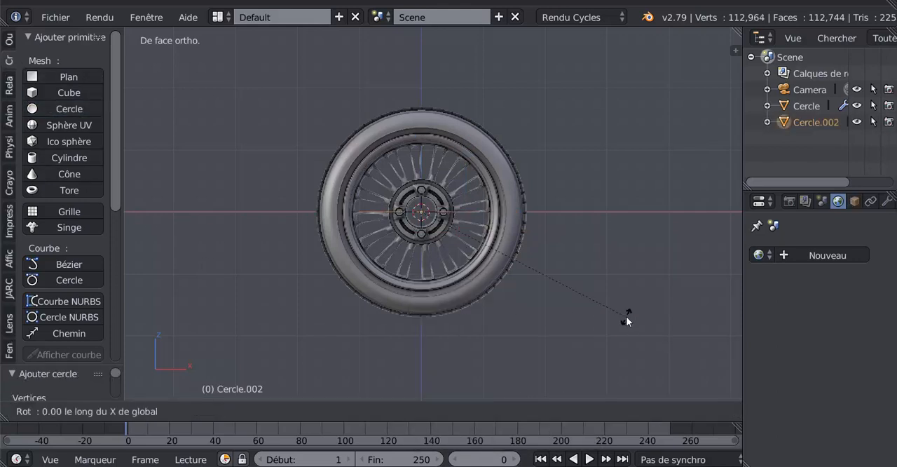
text(90)
key(Return)
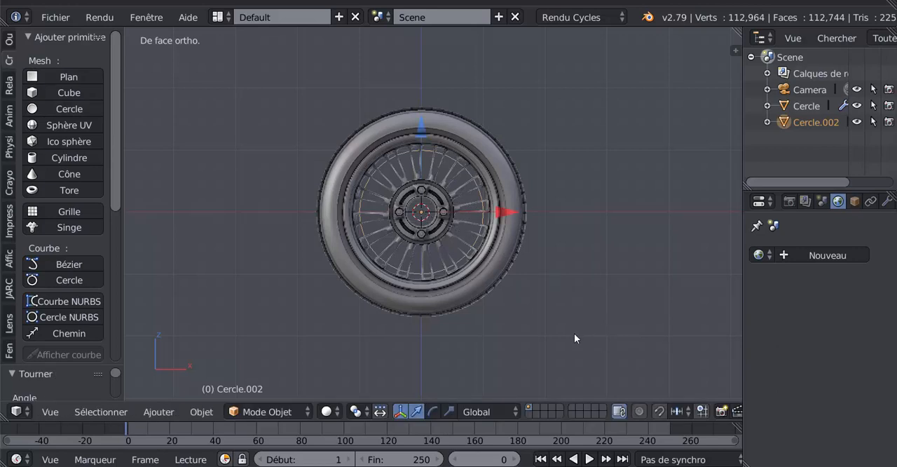
key(s)
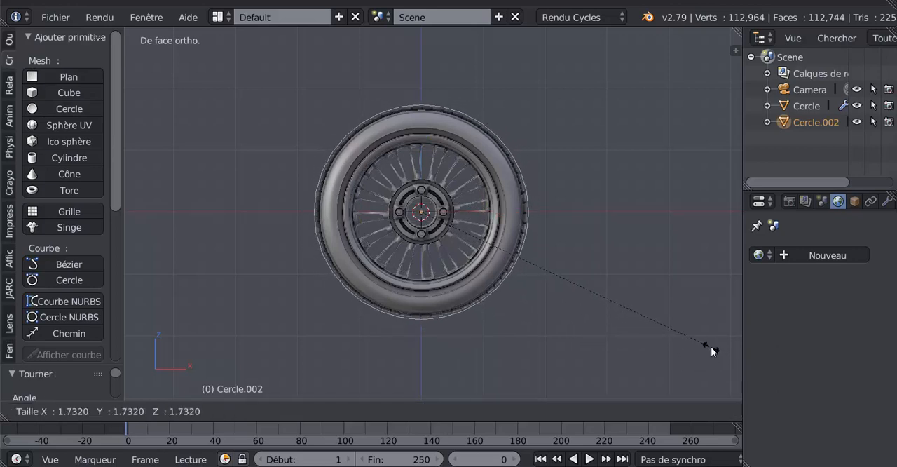
click(708, 347)
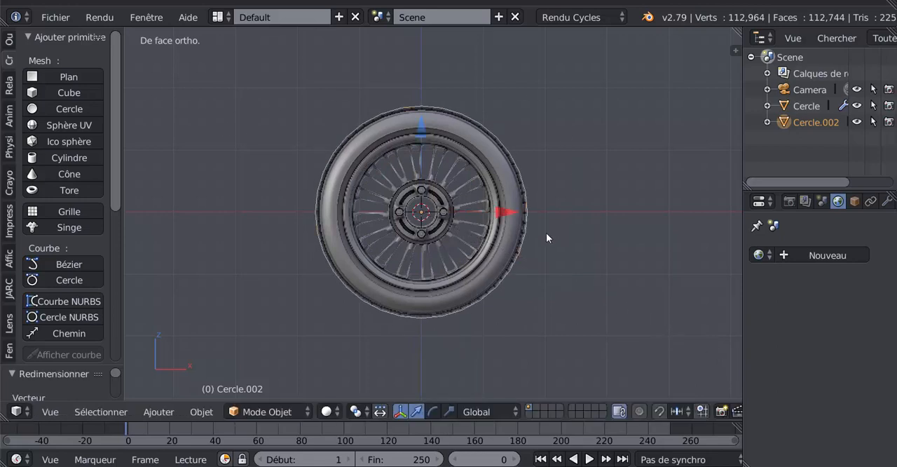
- Enter Edit Mode on the circle and select only its lowest vertex beneath the tyre
key(Tab)
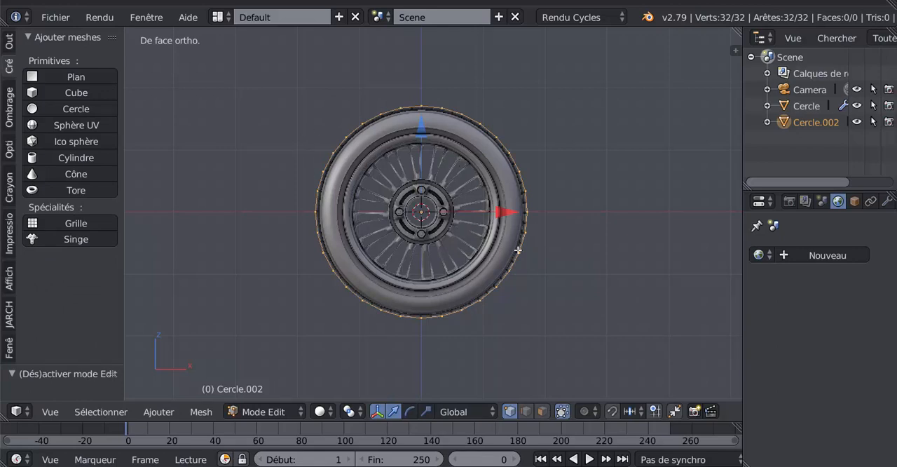
shift+middle_drag(519, 306, 523, 274)
scroll(419, 325, up, 1)
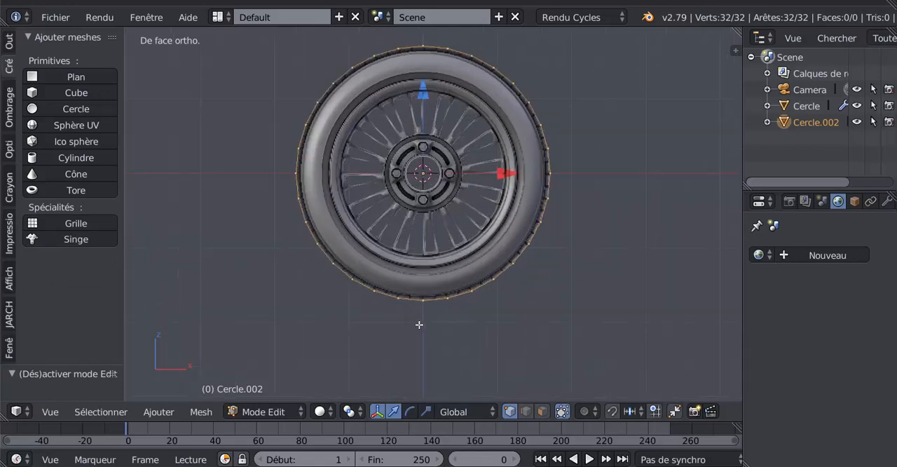
scroll(419, 324, up, 1)
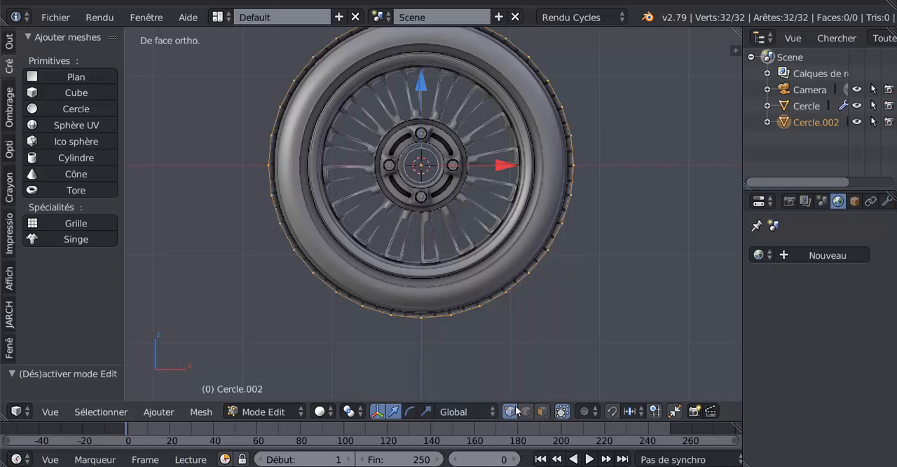
shift+middle_drag(508, 353, 534, 262)
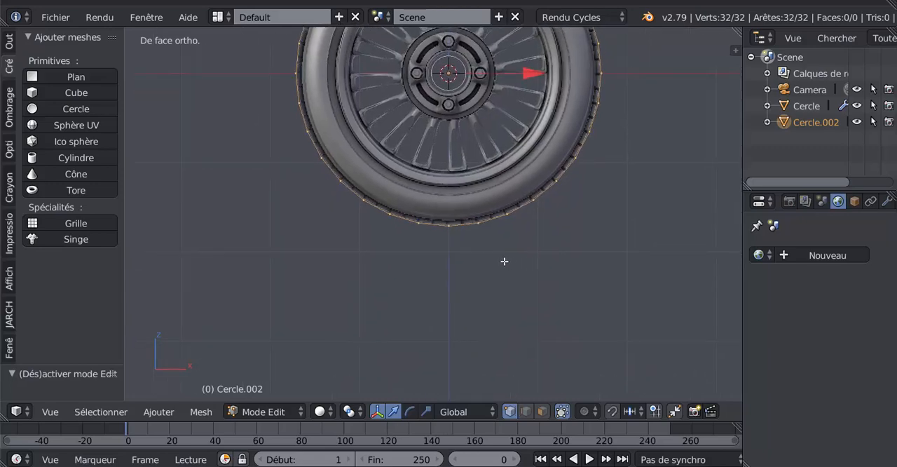
scroll(503, 261, up, 5)
scroll(414, 249, up, 4)
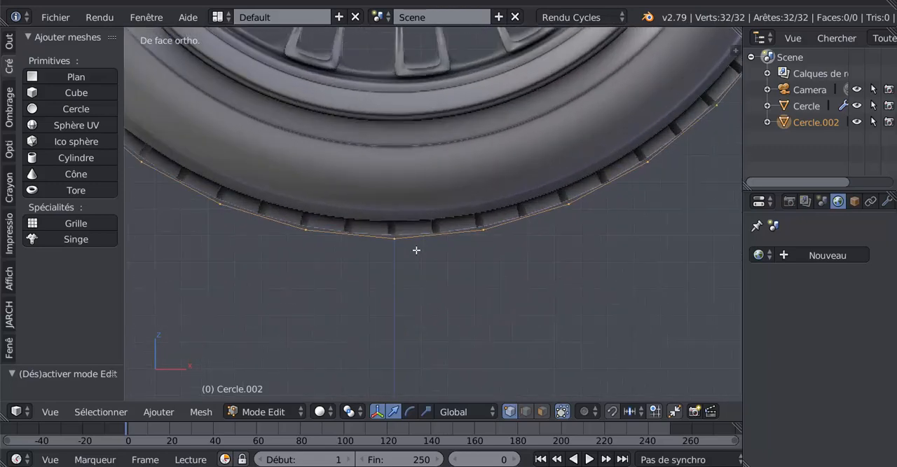
right_click(376, 258)
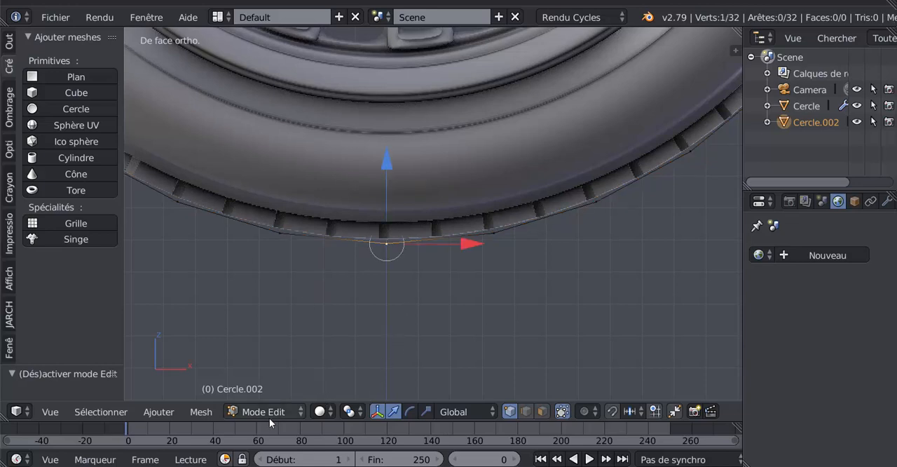
- Set the pivot point to the 3D cursor and snap the cursor to the circle's lowest vertex
click(322, 411)
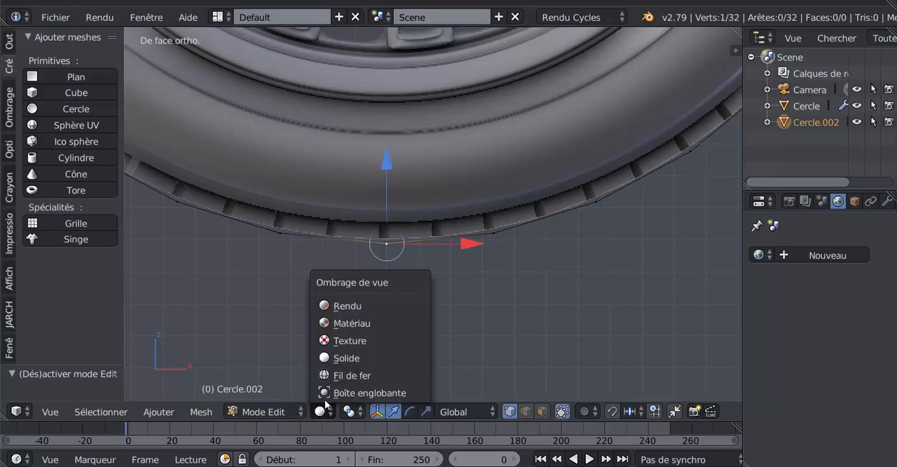
click(349, 411)
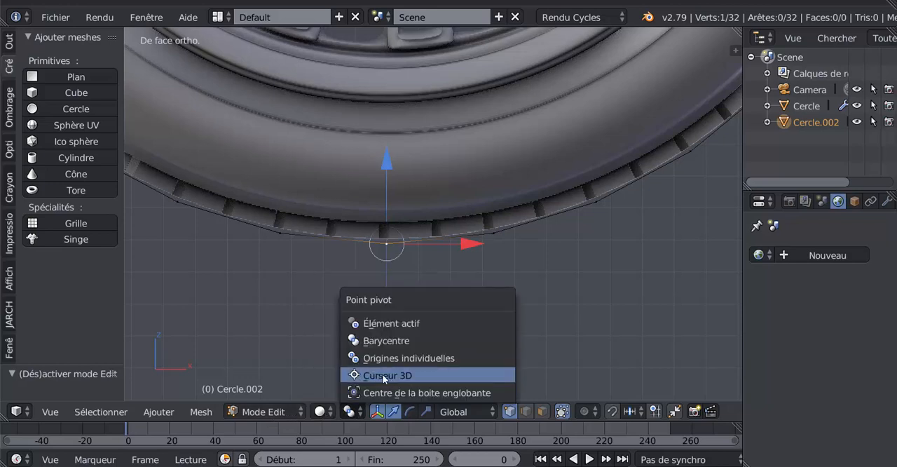
click(374, 376)
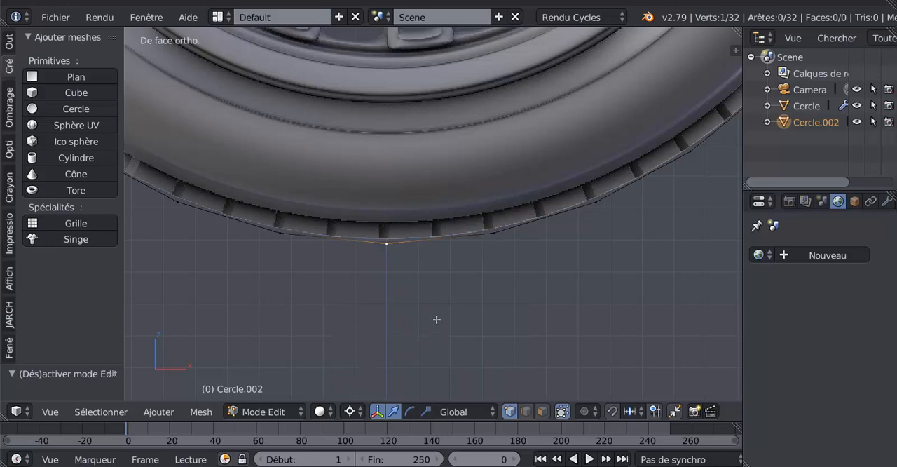
key(shift+s)
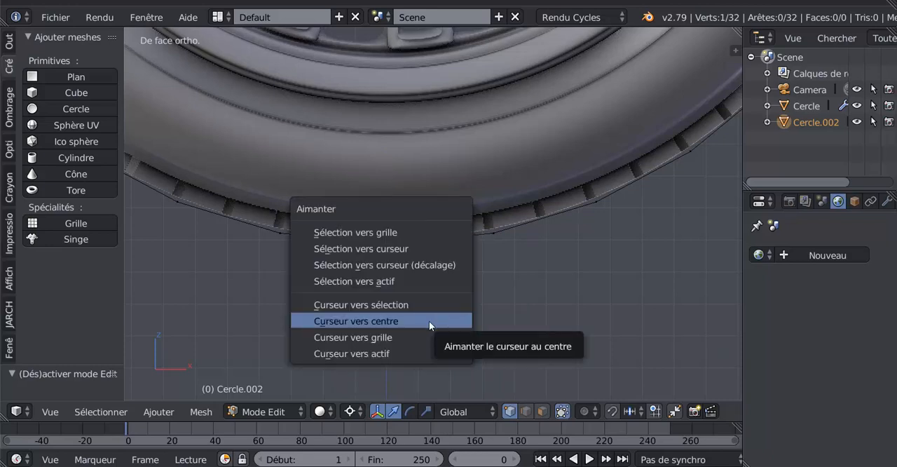
click(404, 305)
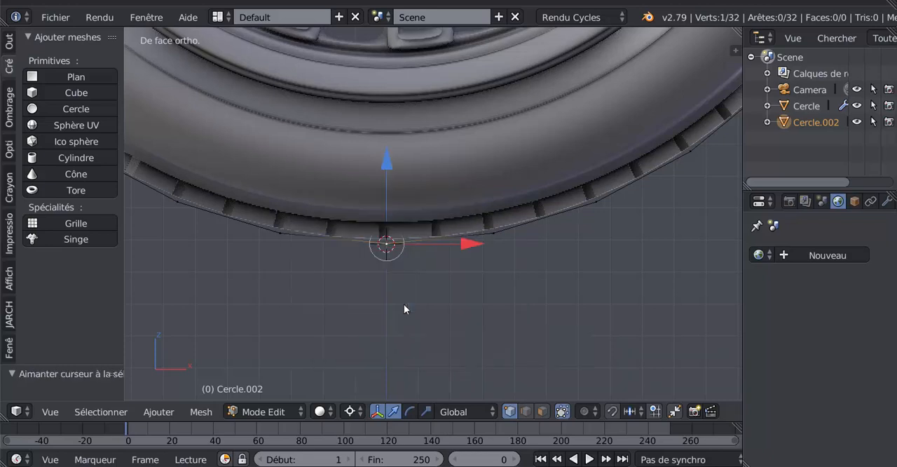
- Add the neighbouring vertex on the right to the selection and rotate that edge about 5.61° around the cursor until it is horizontal
shift+right_click(488, 244)
scroll(522, 315, up, 1)
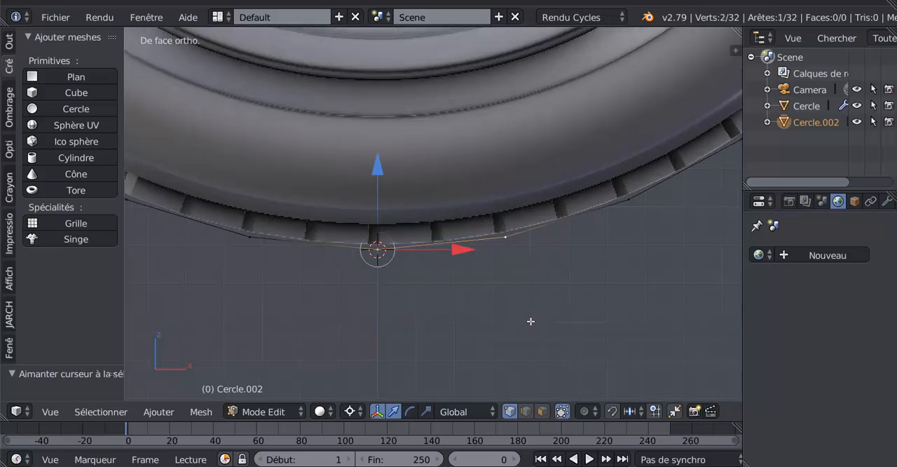
key(r)
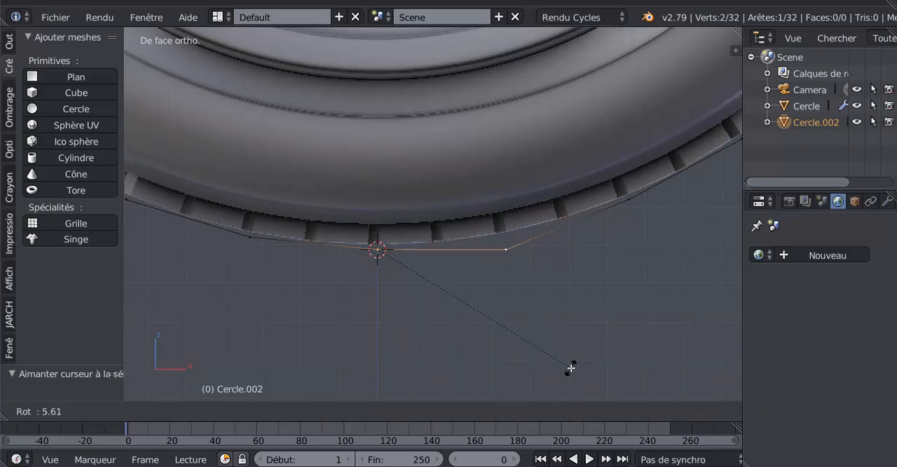
click(571, 367)
scroll(569, 351, up, 3)
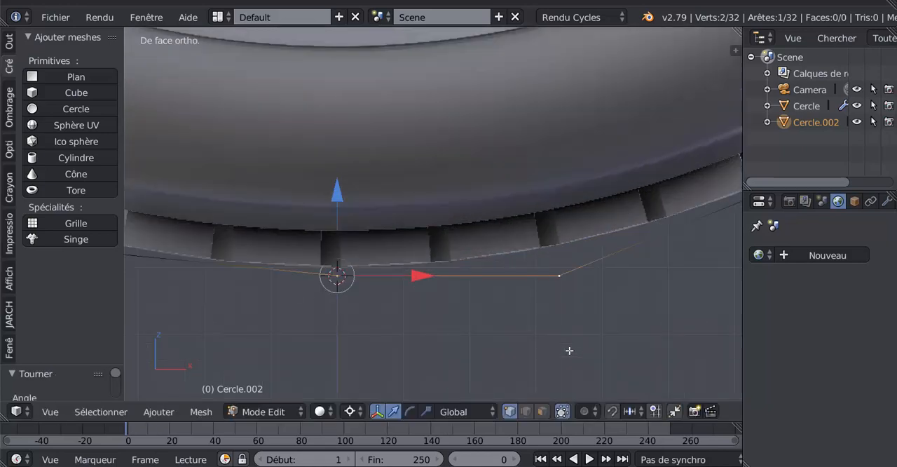
- Invert the selection and delete all the circle's other vertices, keeping only the horizontal edge under the tyre
shift+middle_drag(570, 344, 470, 304)
scroll(465, 307, down, 4)
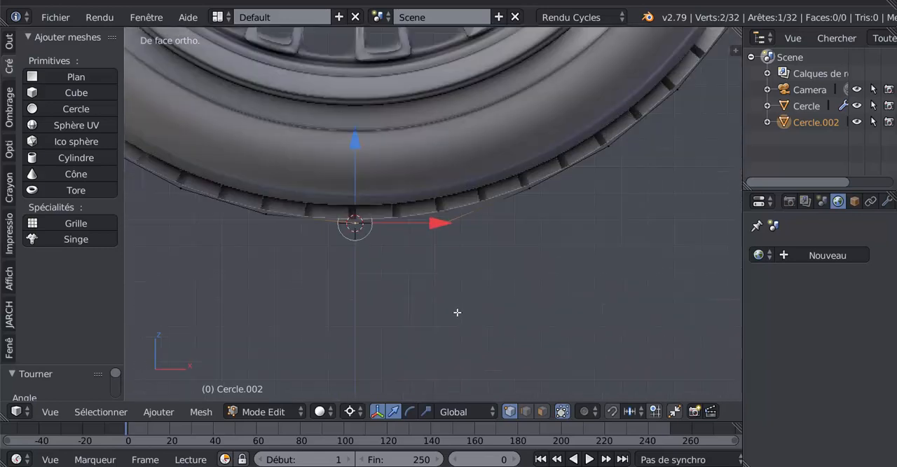
click(108, 410)
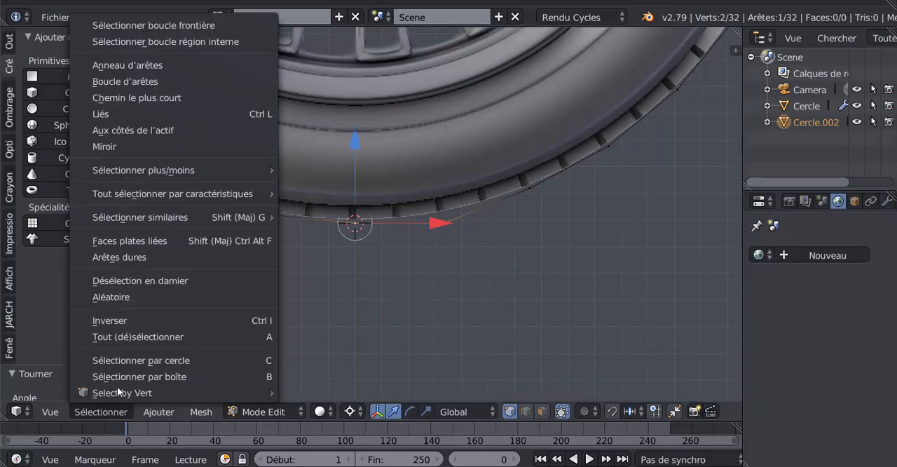
click(110, 320)
scroll(456, 292, down, 2)
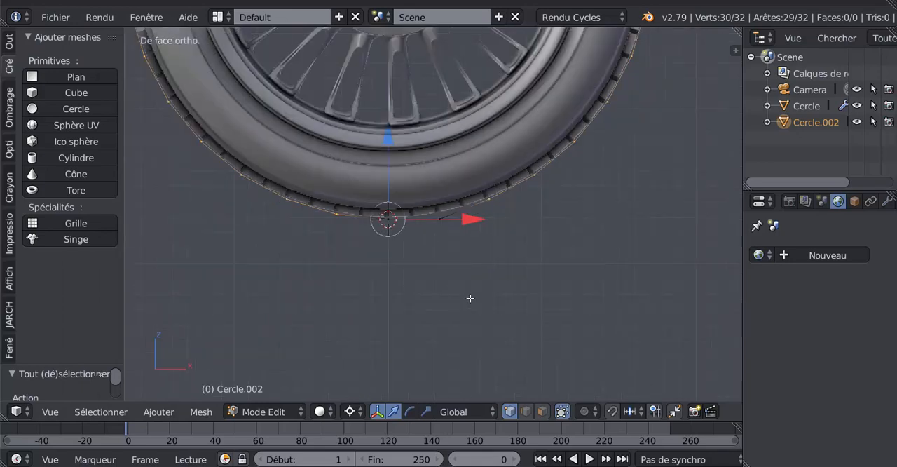
key(x)
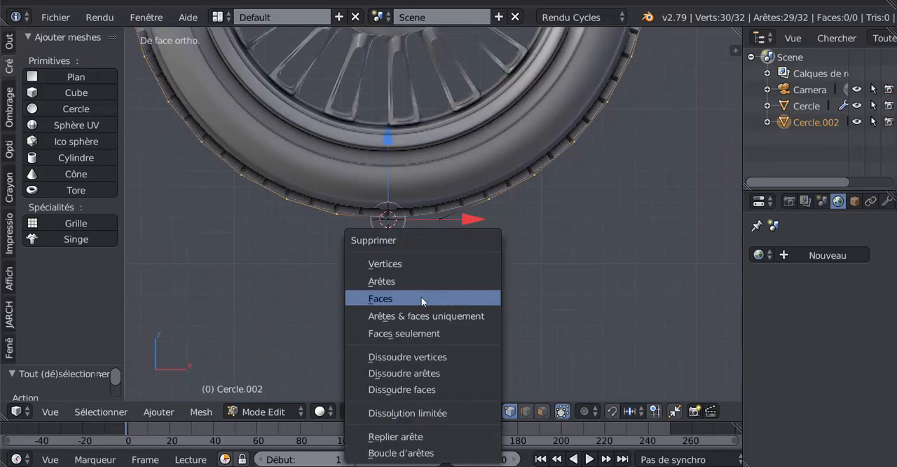
click(416, 262)
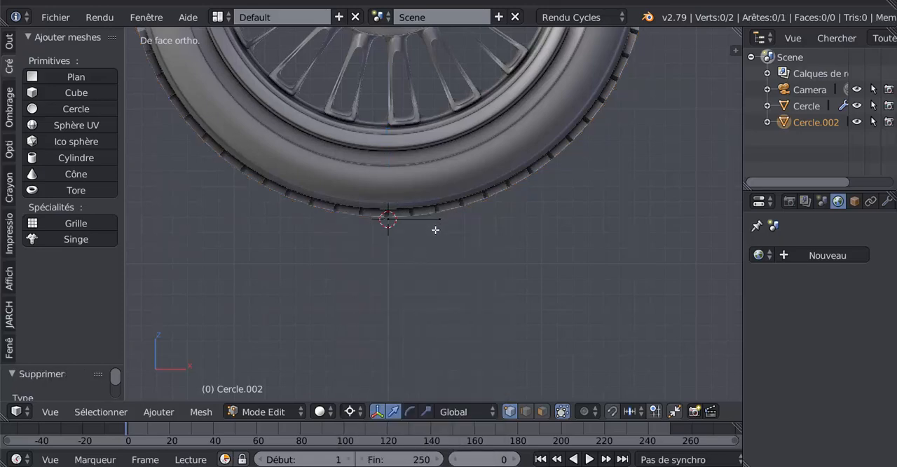
- Return to Object Mode and add an Array (Tableau) modifier to the horizontal edge under the tyre
scroll(452, 229, down, 4)
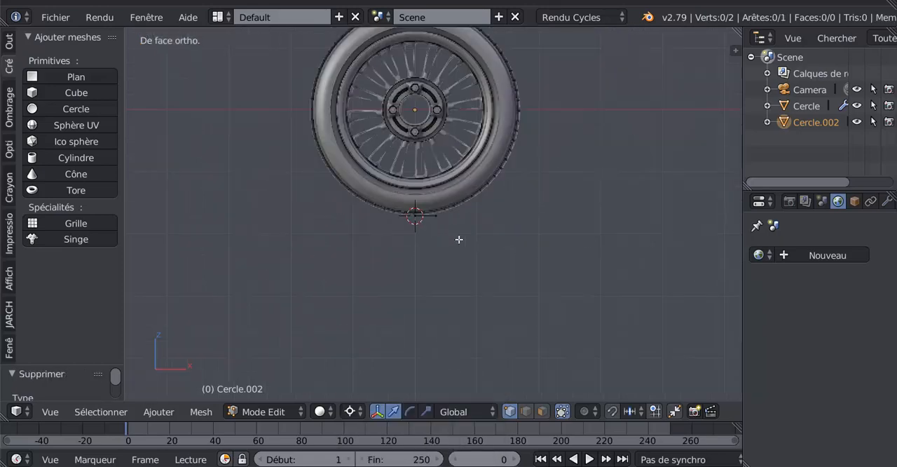
shift+middle_drag(446, 260, 454, 299)
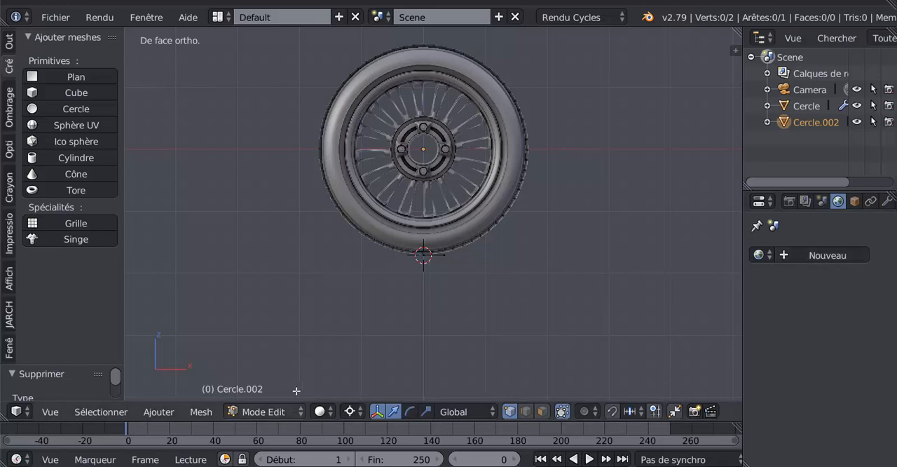
key(Tab)
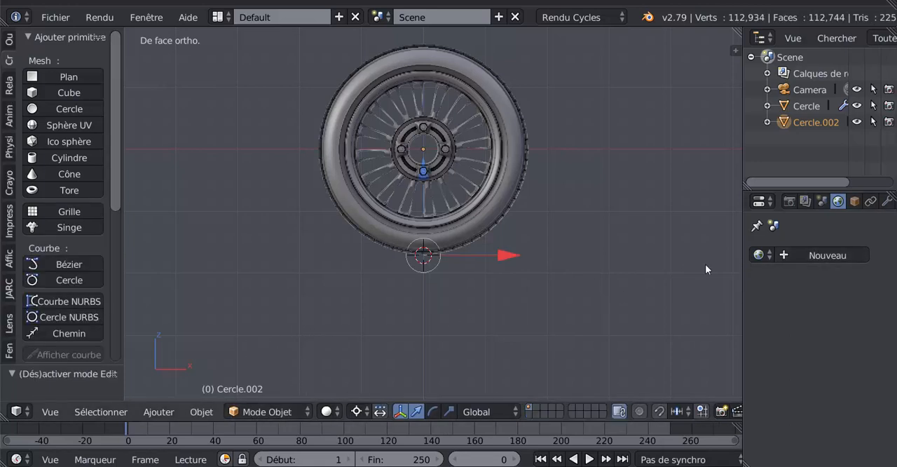
click(885, 203)
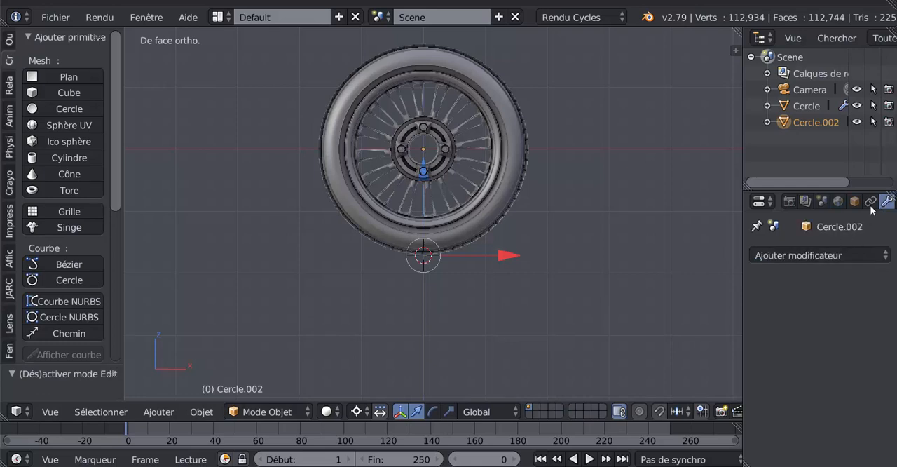
drag(743, 165, 620, 176)
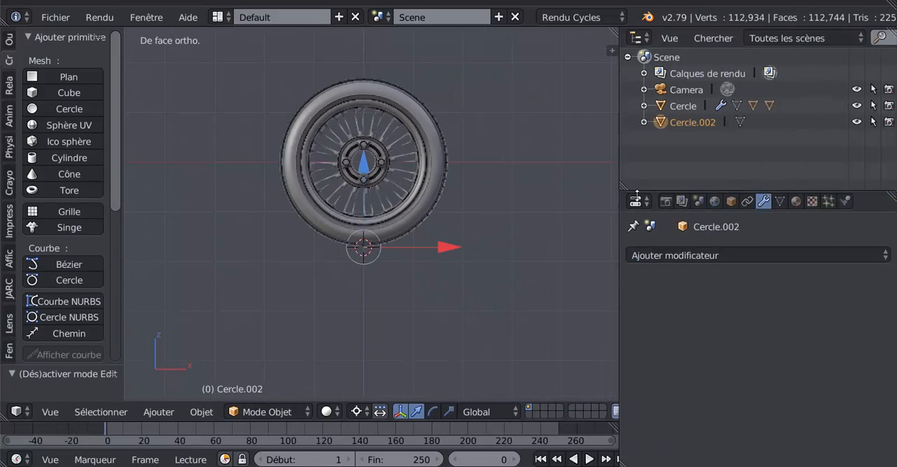
click(758, 255)
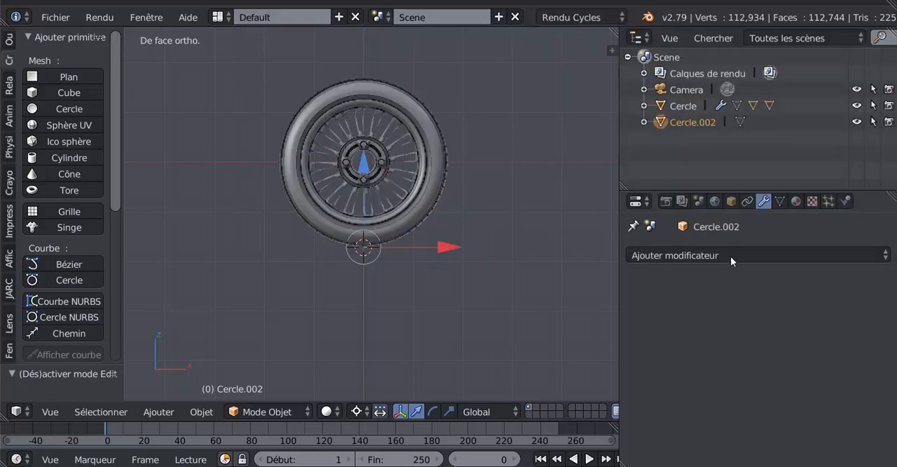
click(730, 256)
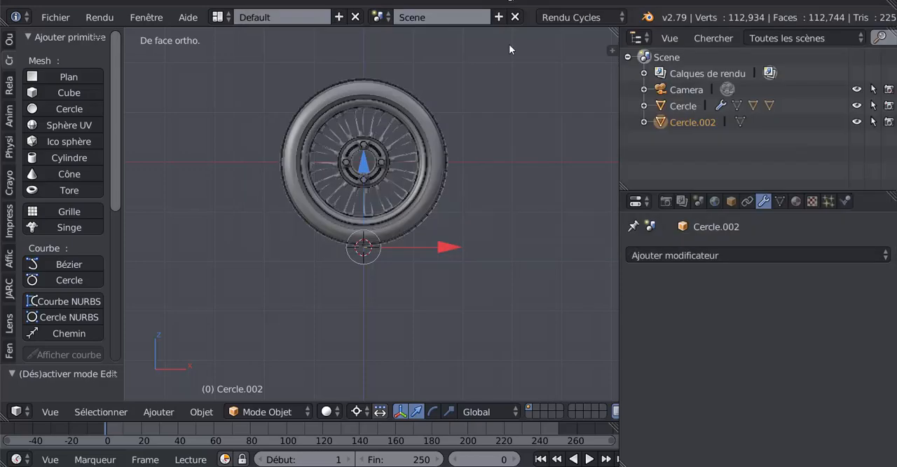
click(703, 256)
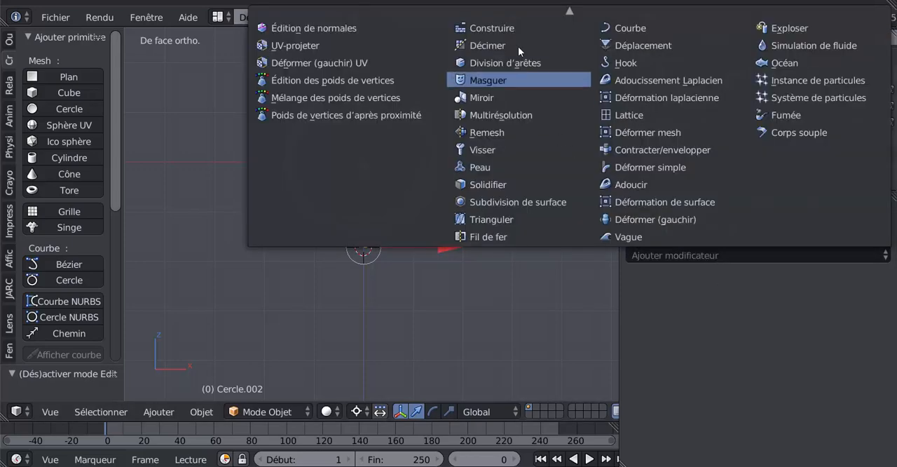
scroll(518, 46, up, 3)
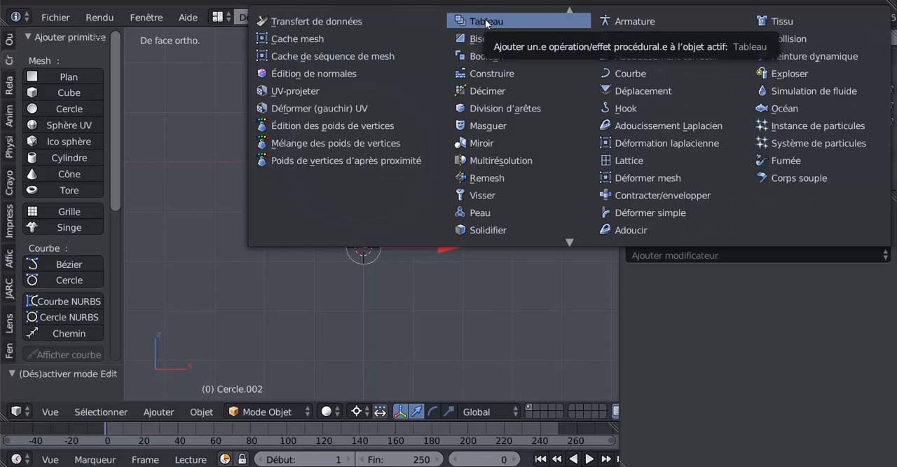
click(486, 23)
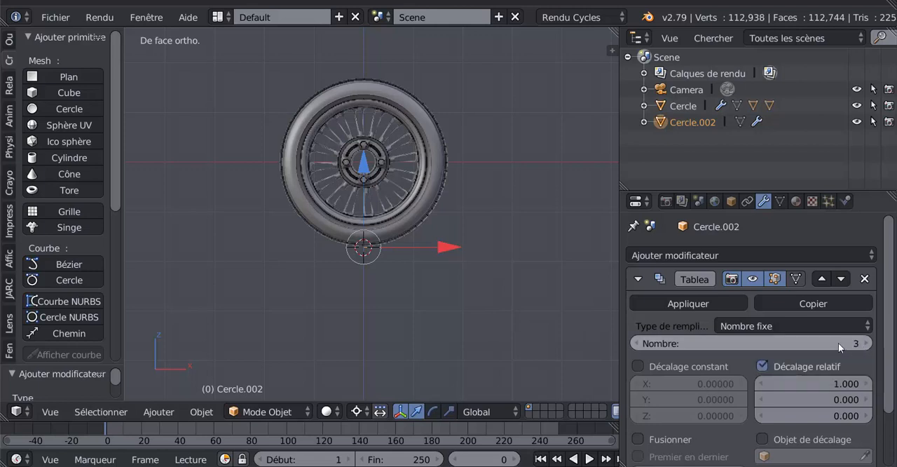
- Set the Array modifier's fixed count to 32 so the edge repeats along X
click(859, 344)
click(855, 343)
text(32)
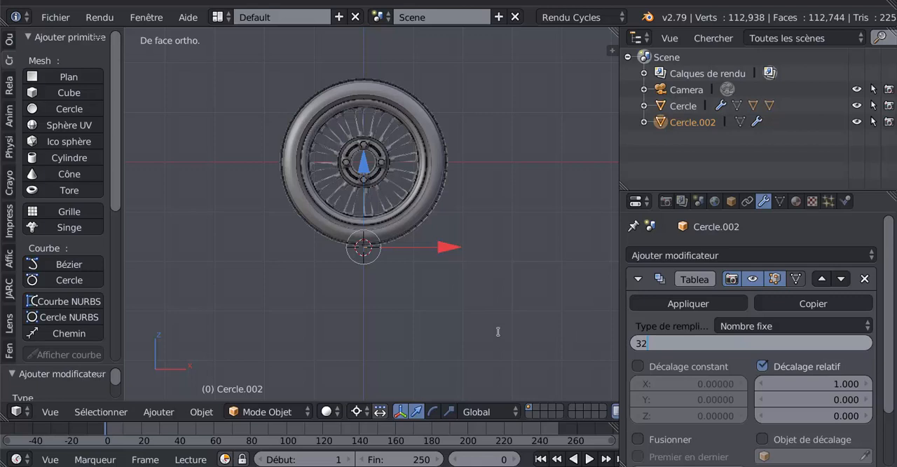
key(Return)
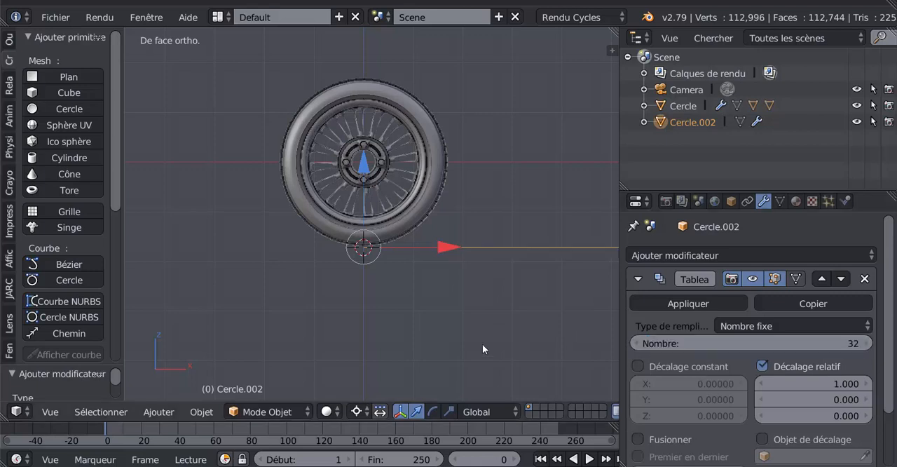
scroll(522, 314, down, 6)
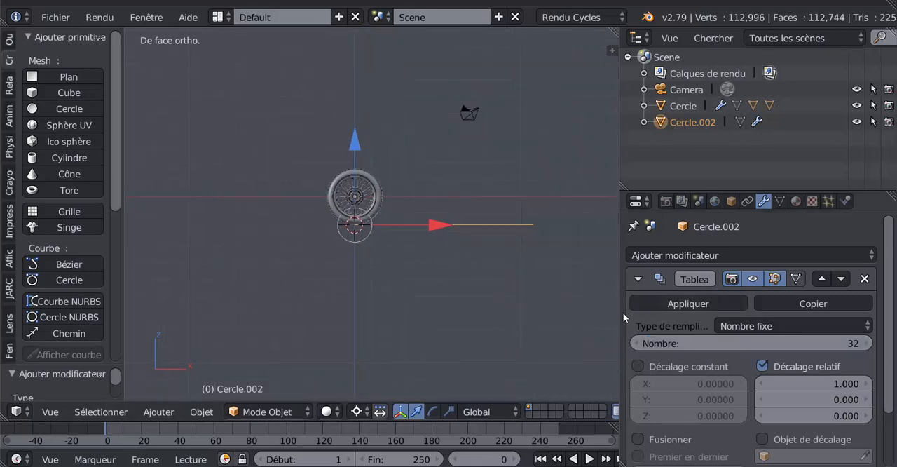
- Select the wheel and change the pivot point to the median point (Barycentre)
drag(621, 312, 709, 308)
scroll(519, 292, up, 4)
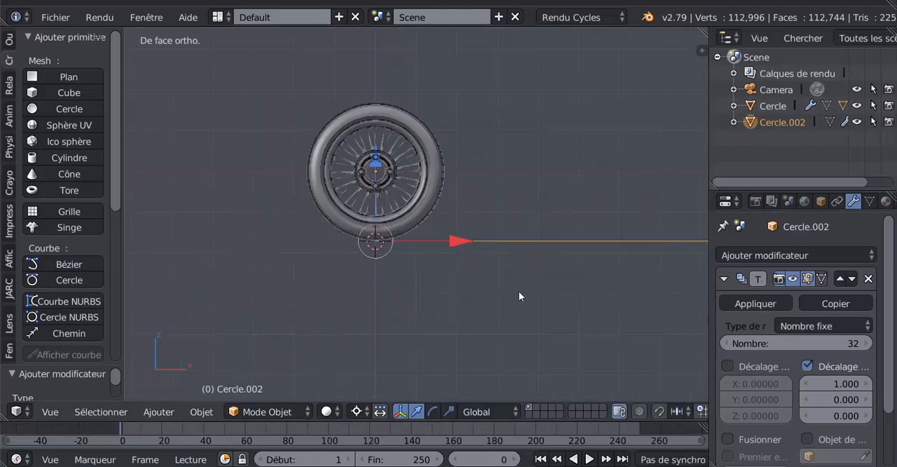
shift+middle_drag(530, 286, 497, 300)
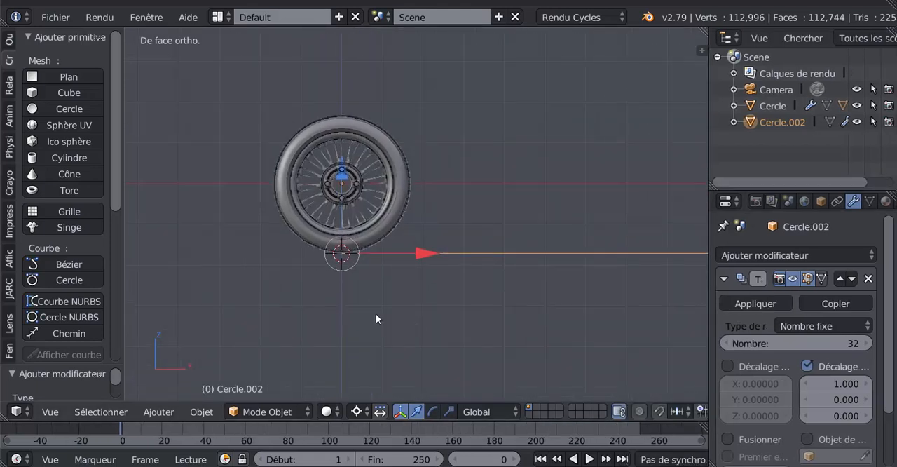
right_click(364, 163)
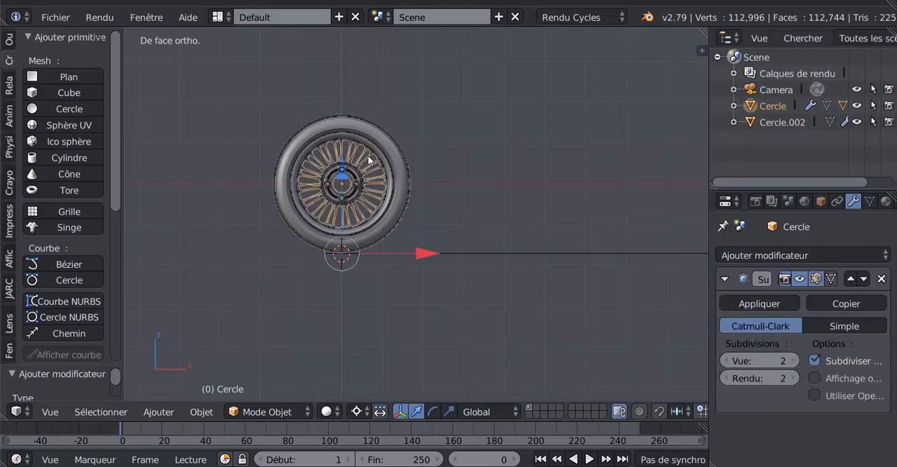
click(357, 411)
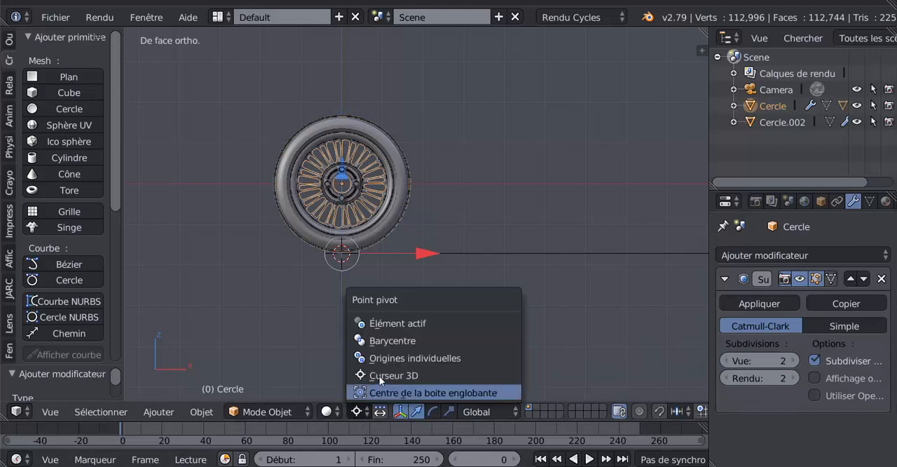
click(376, 340)
scroll(333, 230, up, 4)
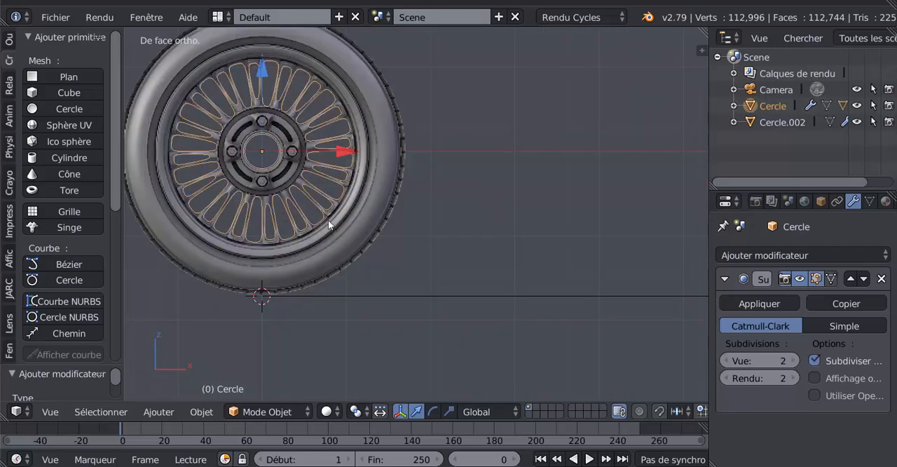
scroll(491, 285, down, 2)
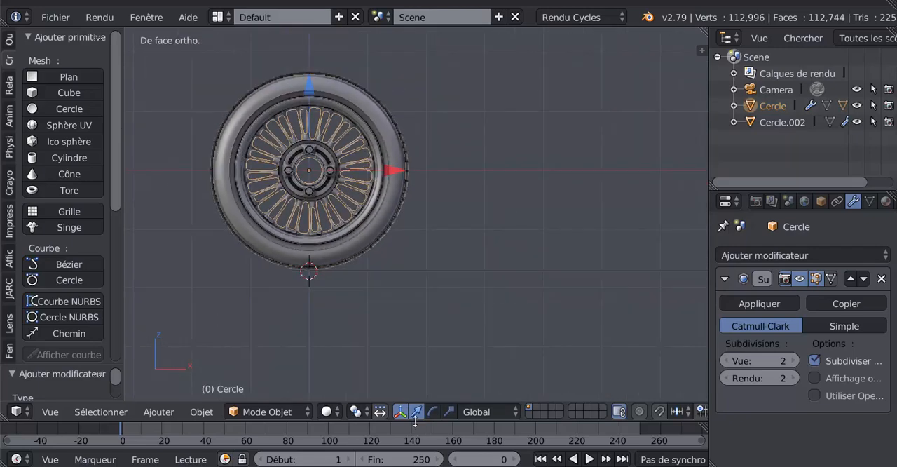
- Enlarge the timeline, enable automatic keyframing and record the wheel's starting location at frame 0
drag(415, 419, 428, 317)
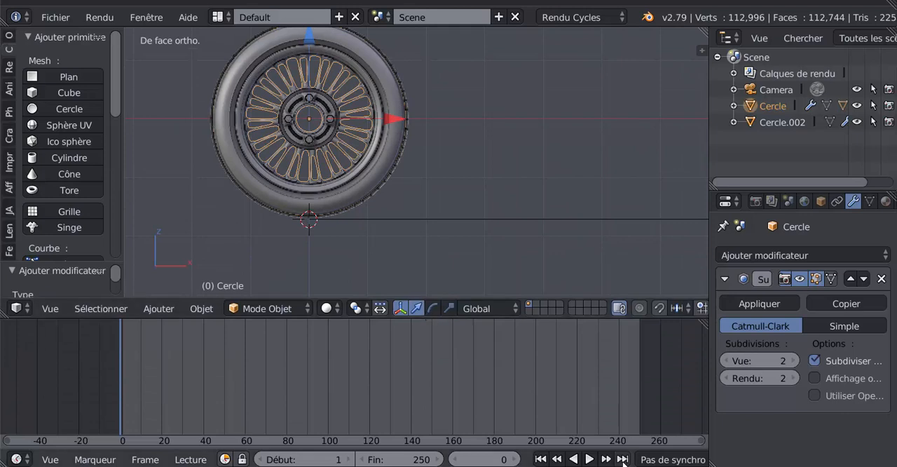
scroll(620, 460, down, 5)
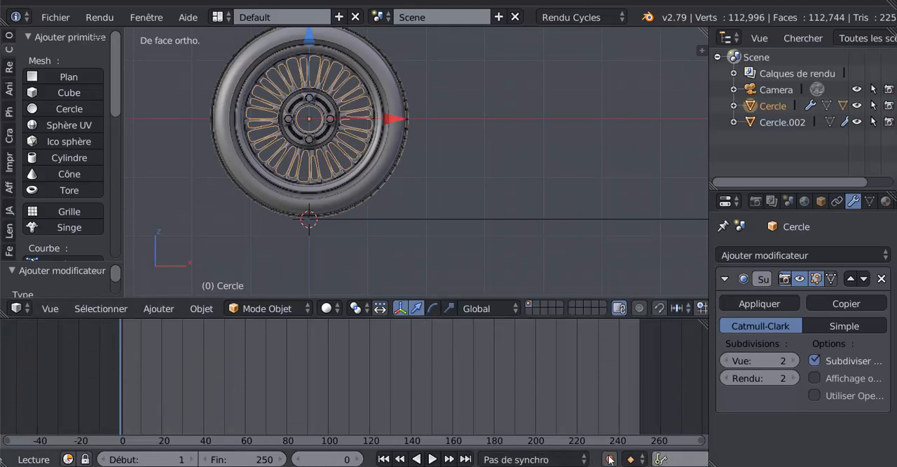
click(608, 459)
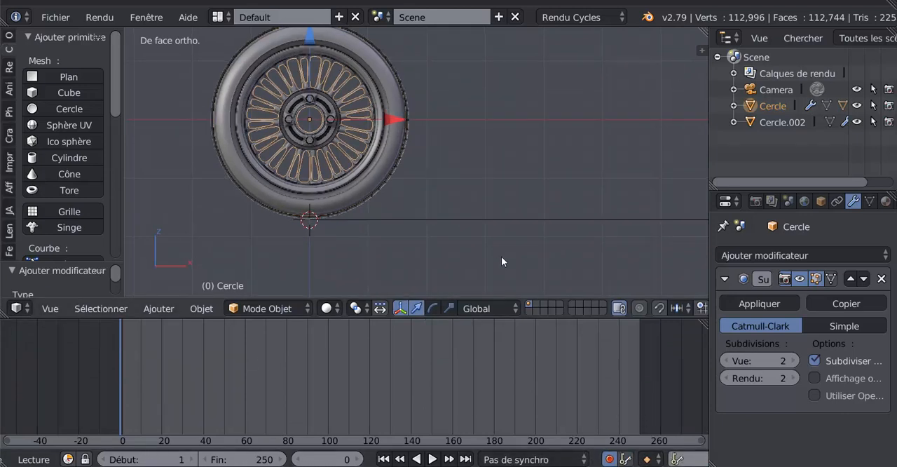
shift+middle_drag(348, 80, 386, 117)
click(345, 69)
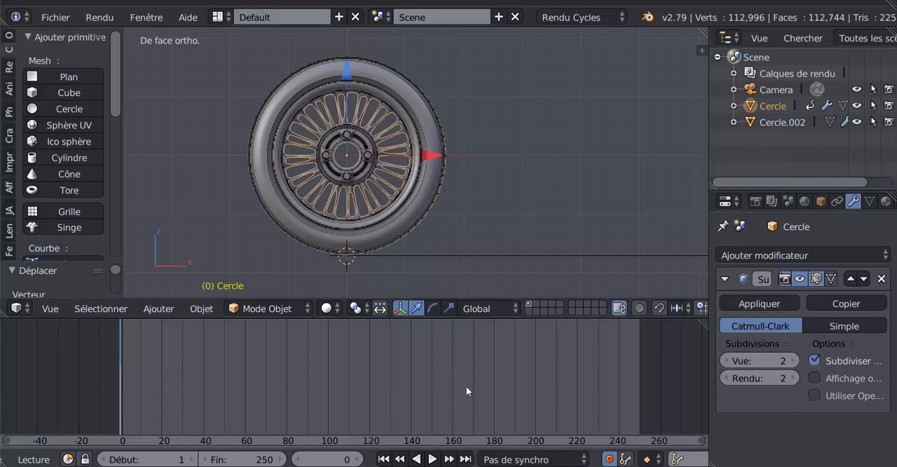
- Go to frame 100 and rotate the wheel clockwise about one full turn around its centre
click(328, 370)
scroll(409, 221, down, 4)
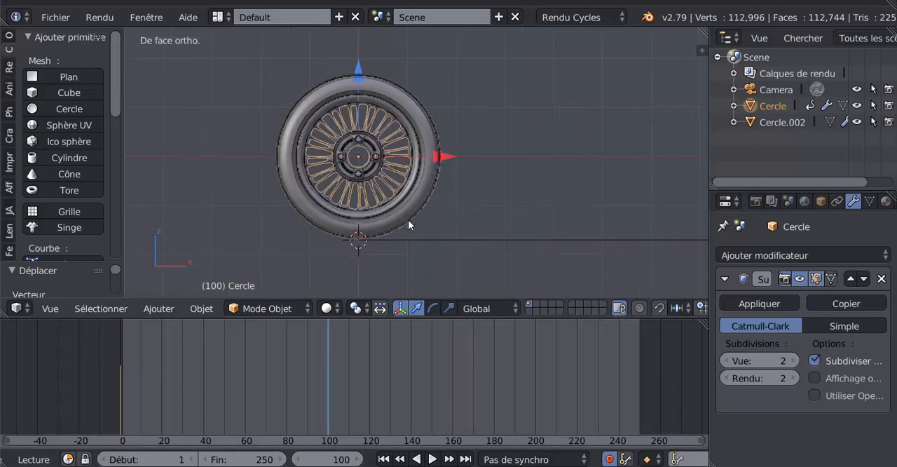
shift+middle_drag(563, 209, 500, 225)
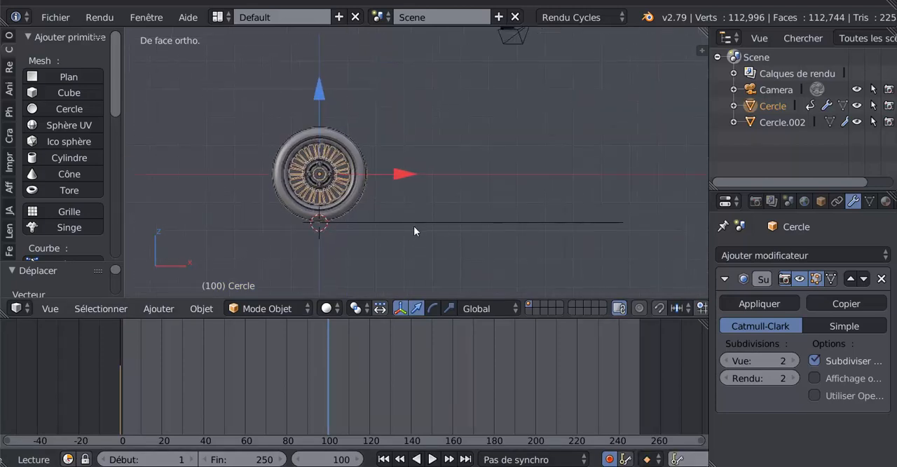
shift+middle_drag(360, 222, 409, 189)
scroll(355, 233, up, 2)
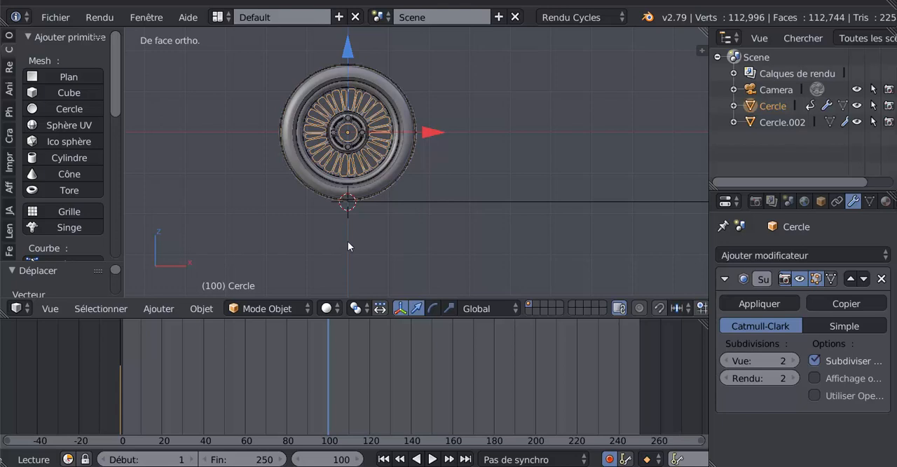
key(r)
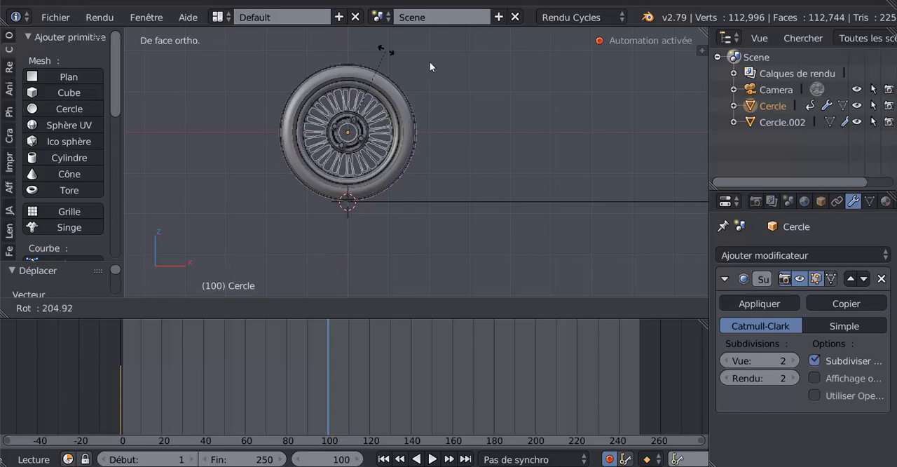
click(348, 273)
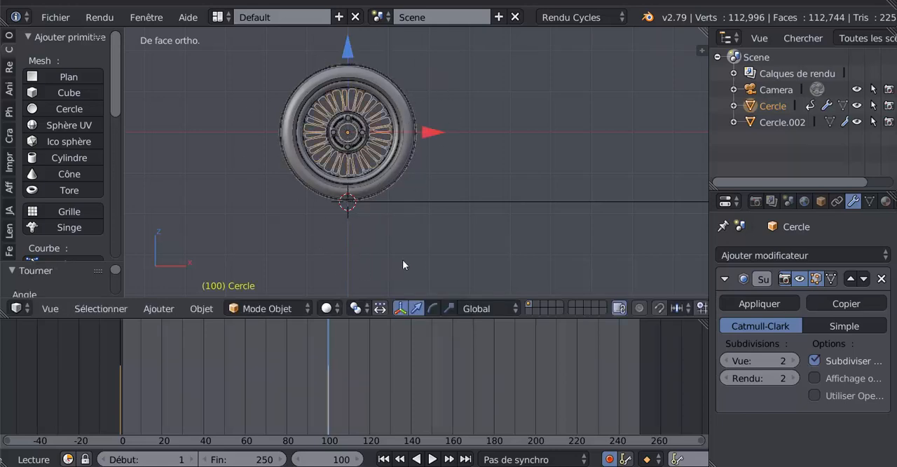
- Move the wheel along X at frame 100 to near the far end of the ground line
scroll(418, 229, down, 3)
drag(461, 146, 680, 147)
middle_drag(675, 190, 463, 235)
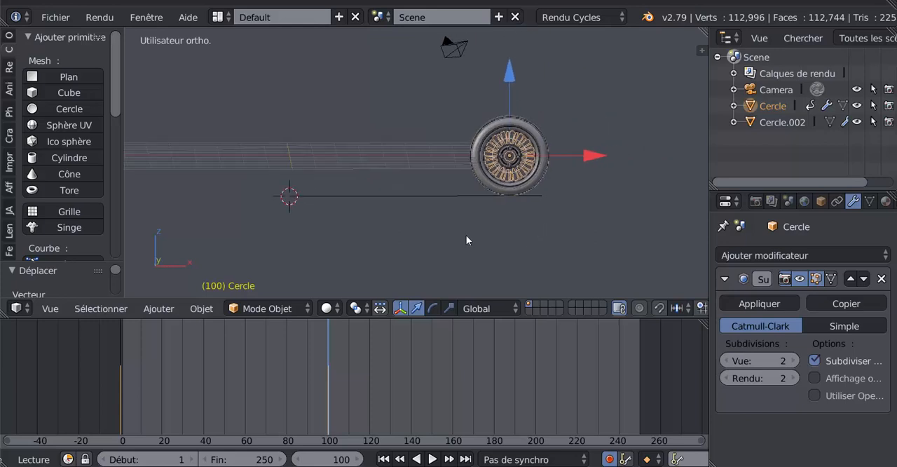
scroll(467, 234, up, 2)
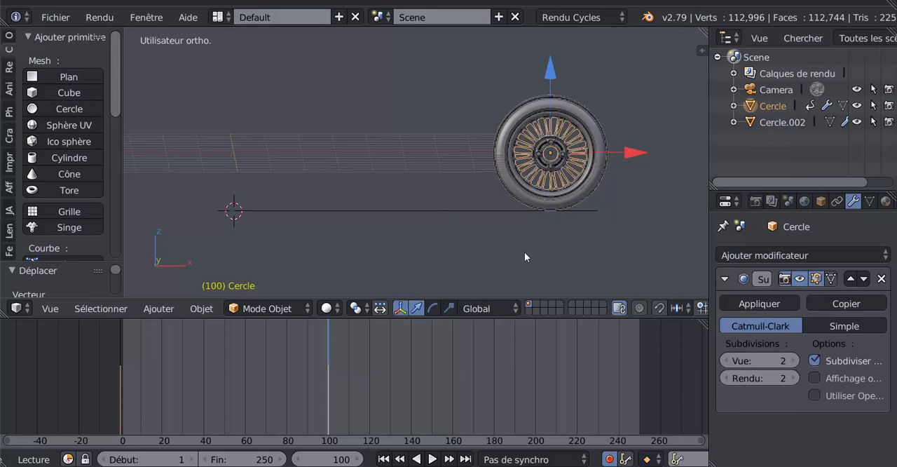
key(KP_1)
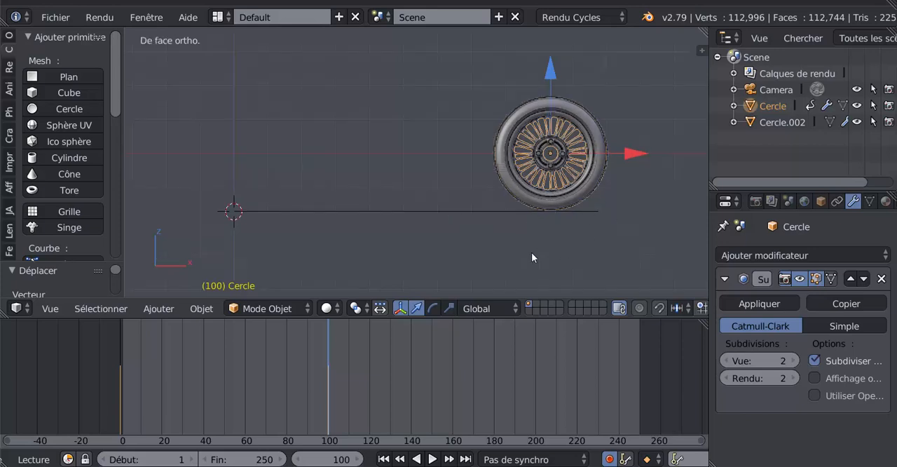
- Shift the wheel about 1.43 units further along X so its lowest point meets the ground line's end
shift+middle_drag(600, 253, 495, 248)
scroll(531, 221, up, 2)
scroll(550, 224, up, 1)
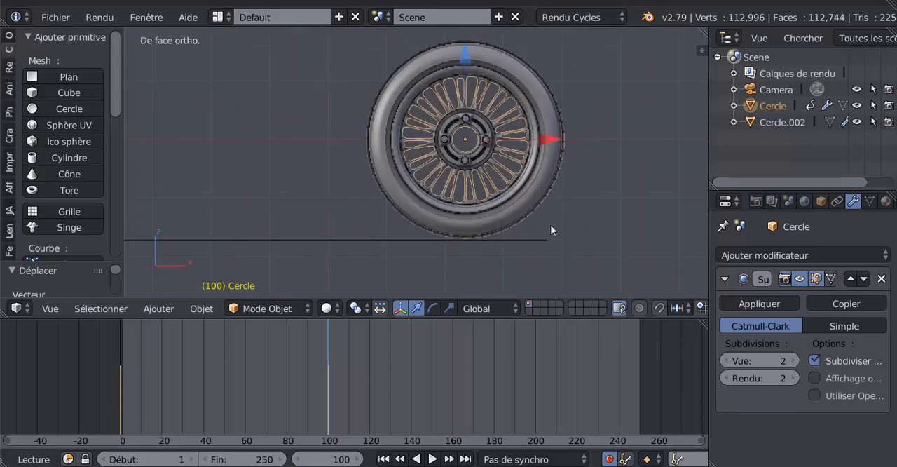
shift+middle_drag(532, 211, 451, 166)
scroll(481, 217, up, 2)
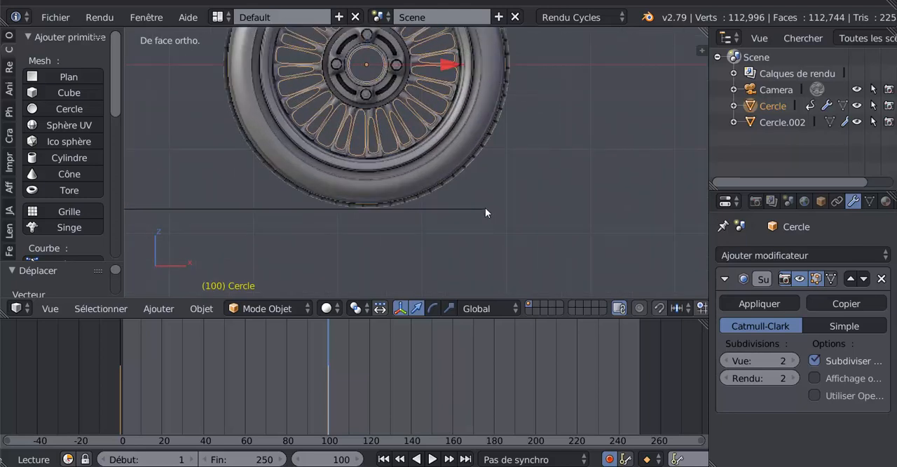
shift+scroll(550, 244, up, 3)
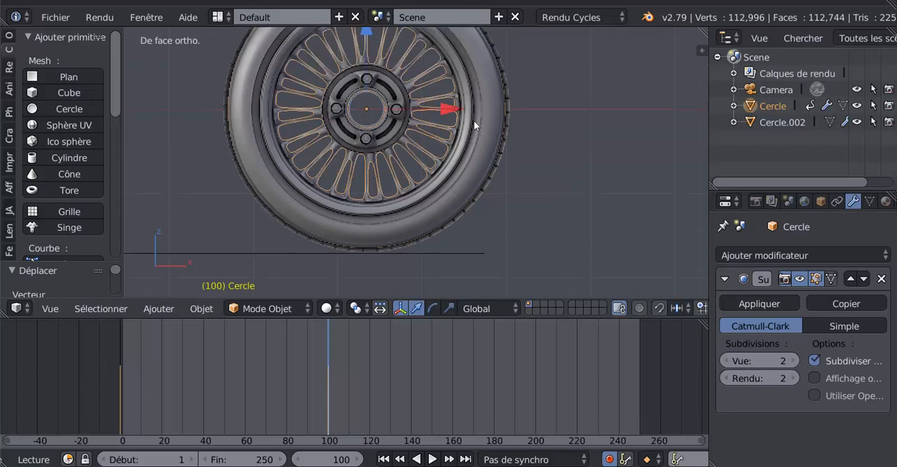
drag(447, 105, 566, 104)
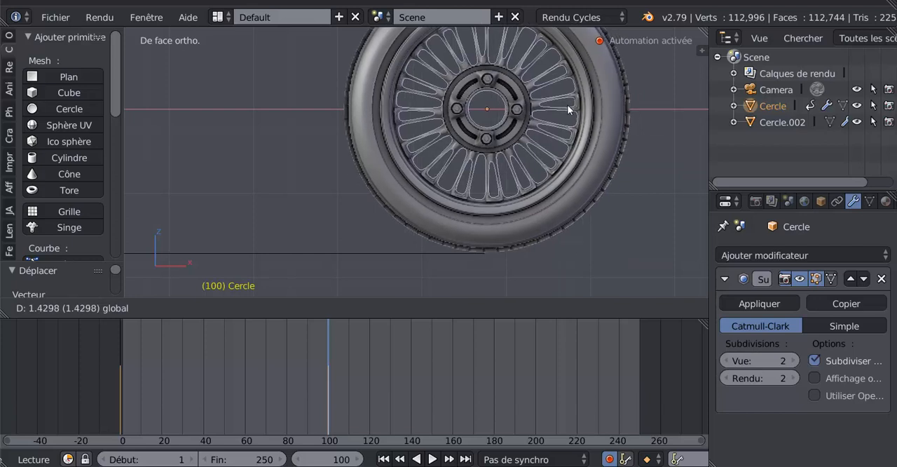
- Fine-tune the wheel's X position at frame 100 over the far end of the ground line
drag(566, 105, 564, 108)
scroll(351, 273, down, 3)
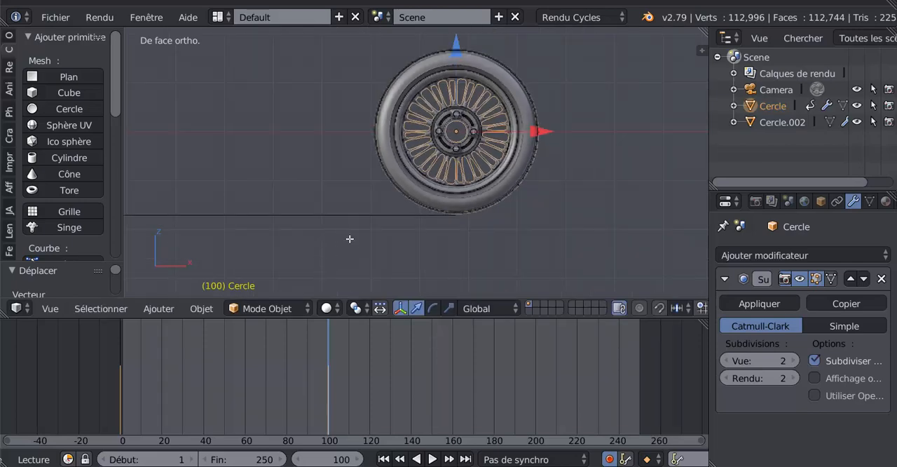
key(Tab)
key(Tab)
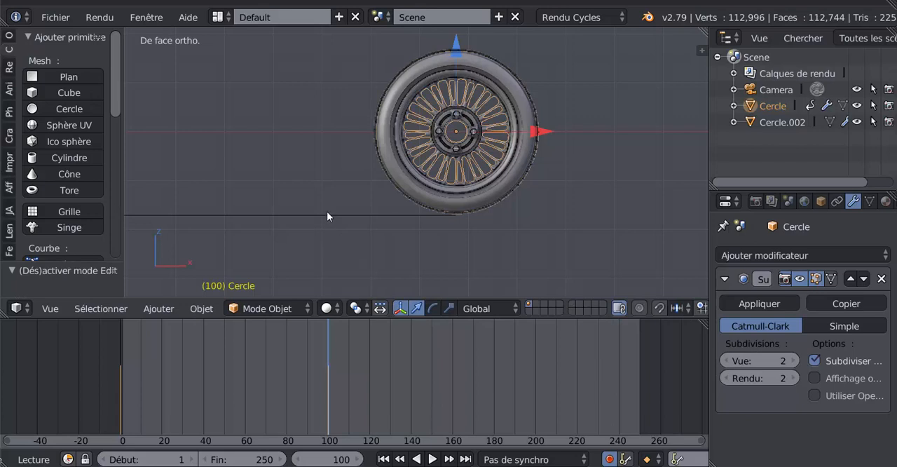
- Select the ground line and raise it along Z to the height of the wheel's centre
right_click(324, 216)
scroll(325, 215, down, 4)
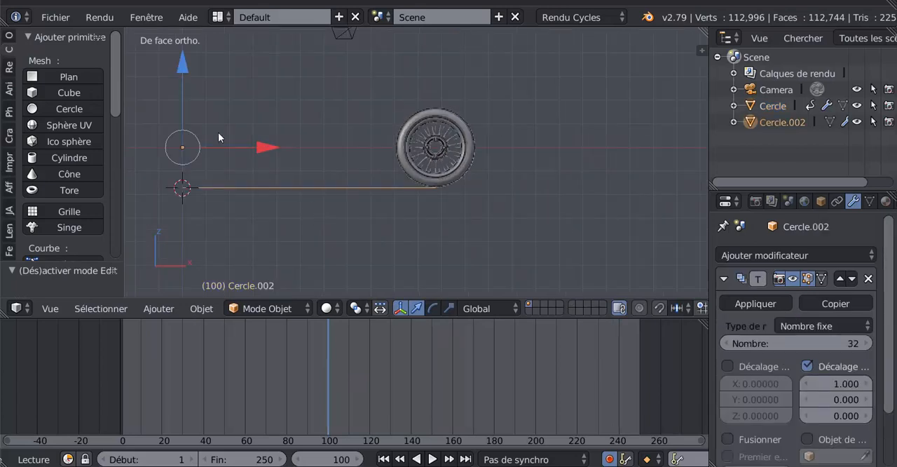
drag(171, 61, 199, 287)
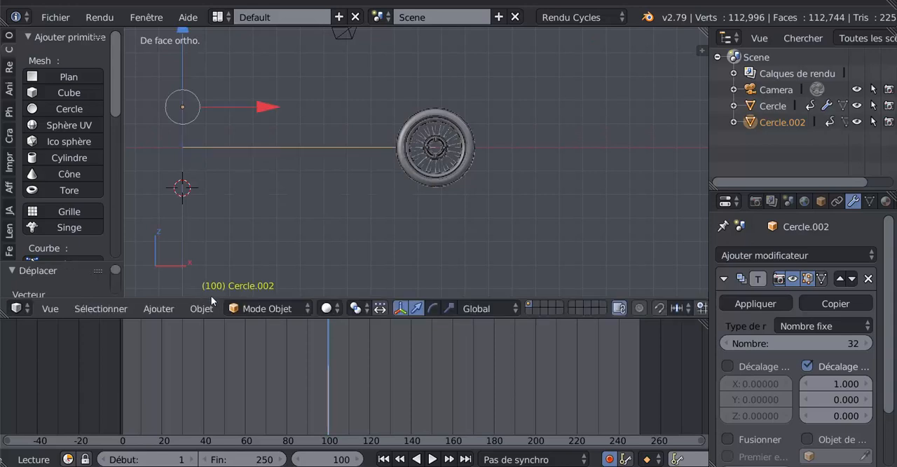
scroll(511, 162, up, 5)
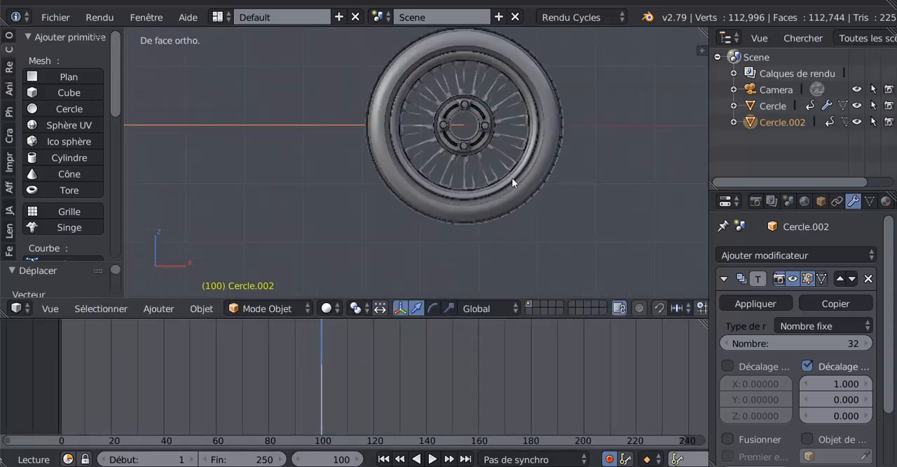
- Select the wheel, inspect its centre against the line's far end and play the animation
right_click(514, 181)
scroll(507, 169, up, 2)
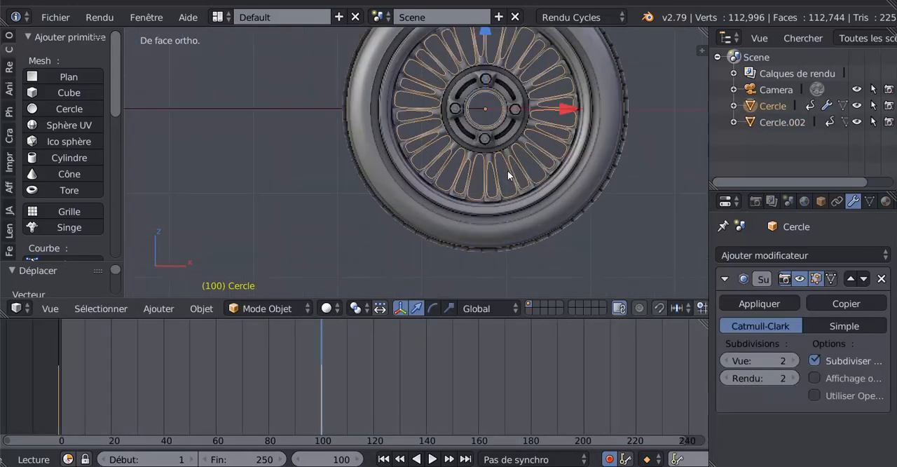
shift+middle_drag(510, 179, 550, 217)
scroll(466, 218, down, 6)
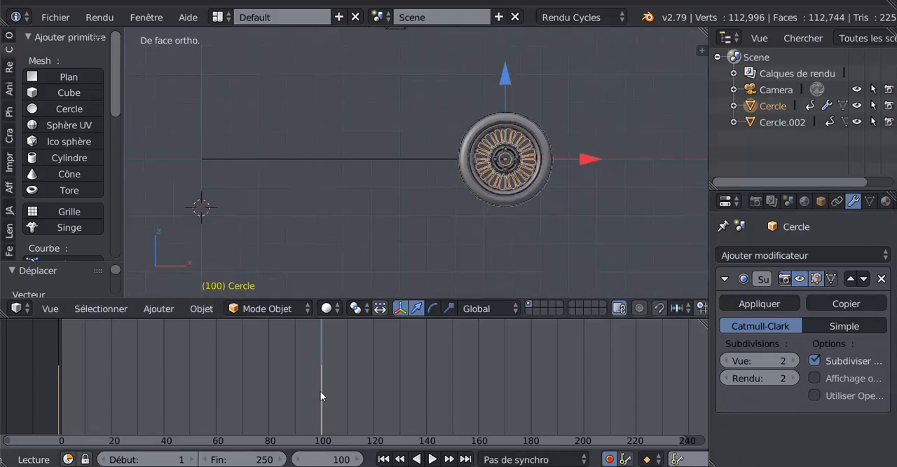
key(alt+a)
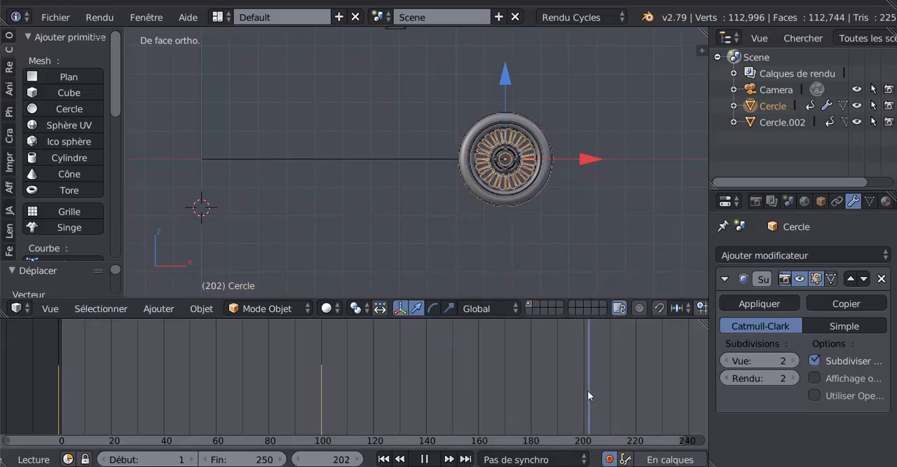
- Stop playback at frame 200 and rotate the wheel counterclockwise about one full turn around its centre
drag(587, 391, 583, 394)
key(alt+a)
shift+middle_drag(610, 201, 505, 207)
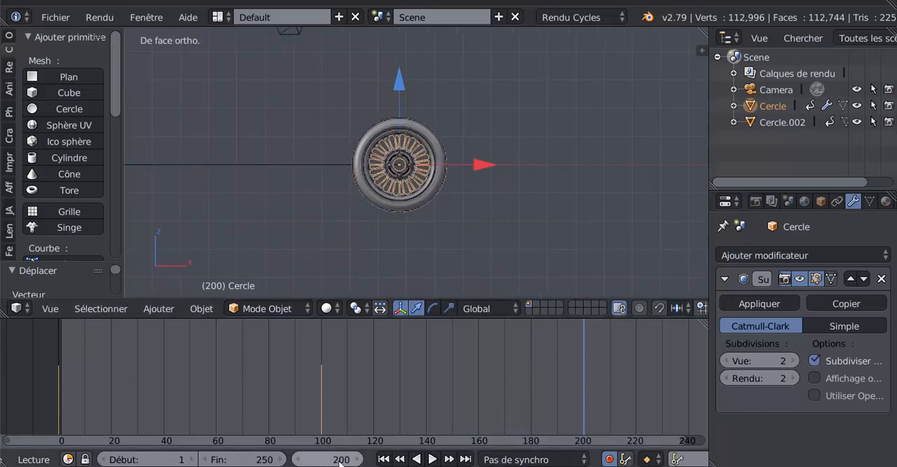
shift+middle_drag(418, 220, 467, 201)
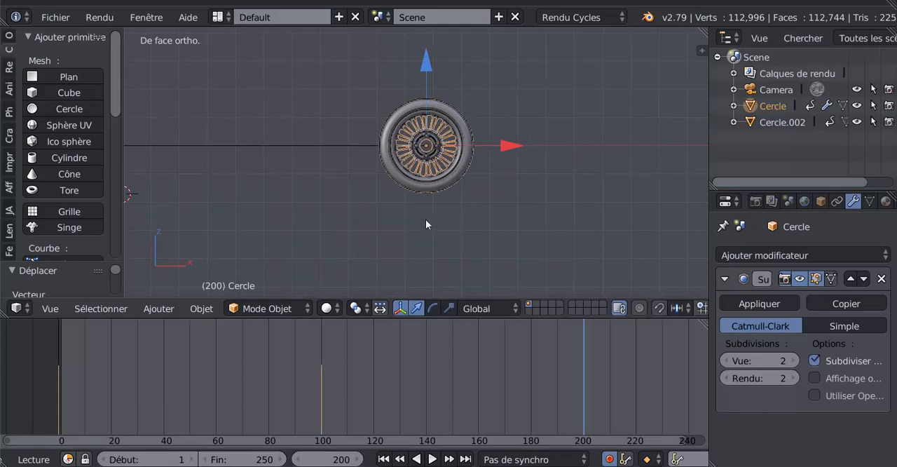
key(r)
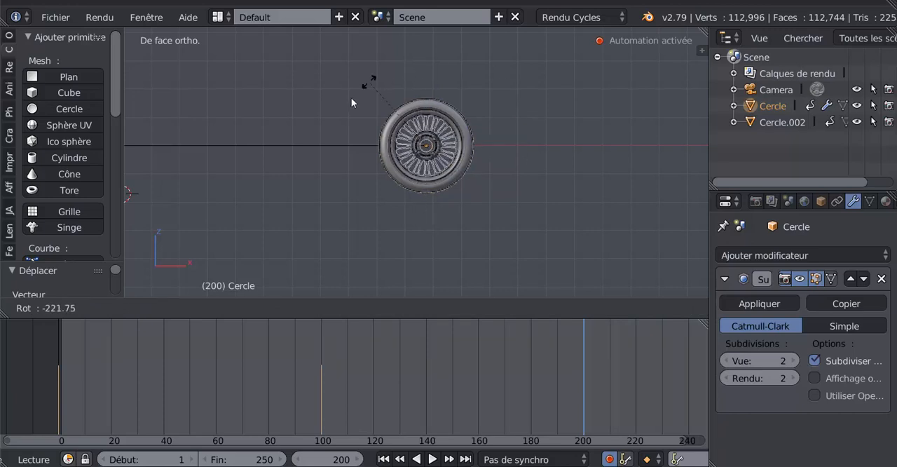
click(425, 226)
- Move the wheel about 10.66 units back along X at frame 200 to the start of the line
scroll(424, 226, down, 4)
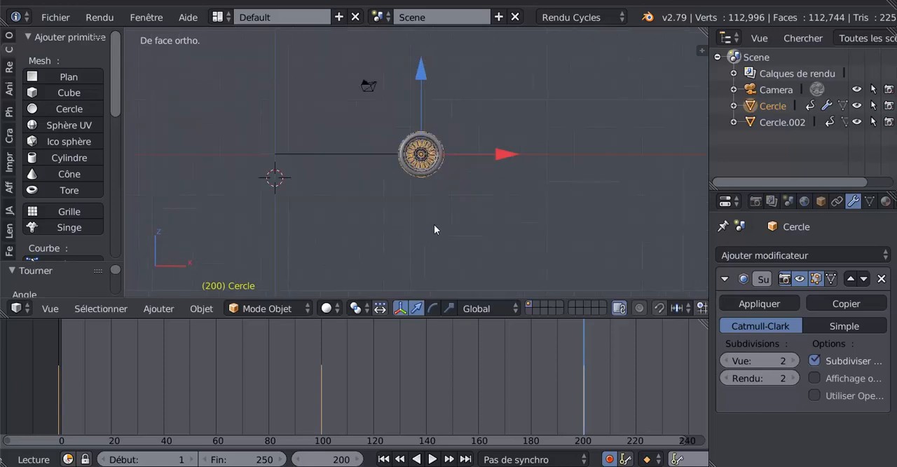
shift+middle_drag(450, 202, 525, 197)
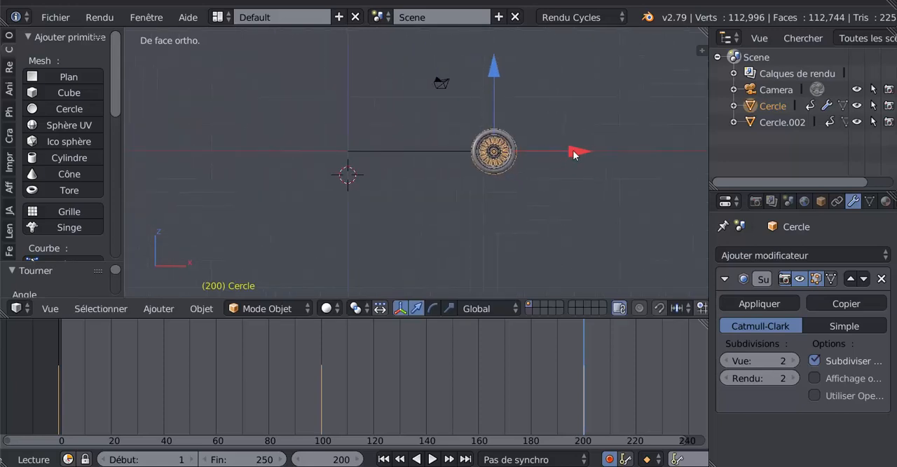
drag(573, 154, 428, 144)
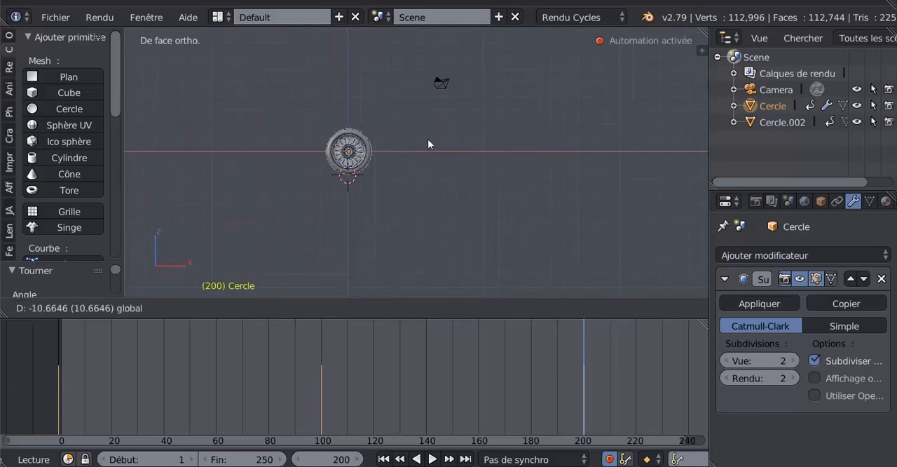
click(429, 144)
- Fine-tune the wheel's X position at frame 200 so its centre meets the line's start above the 3D cursor
scroll(341, 199, up, 3)
shift+middle_drag(456, 201, 491, 224)
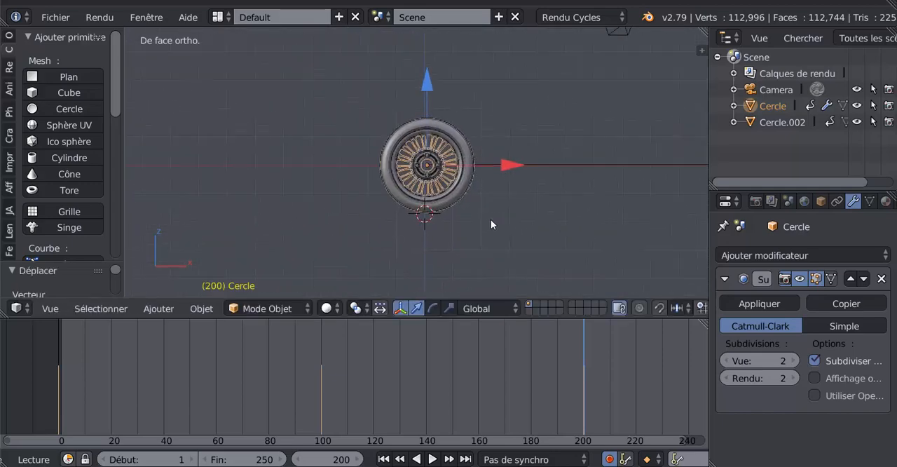
scroll(491, 221, up, 5)
drag(523, 172, 512, 171)
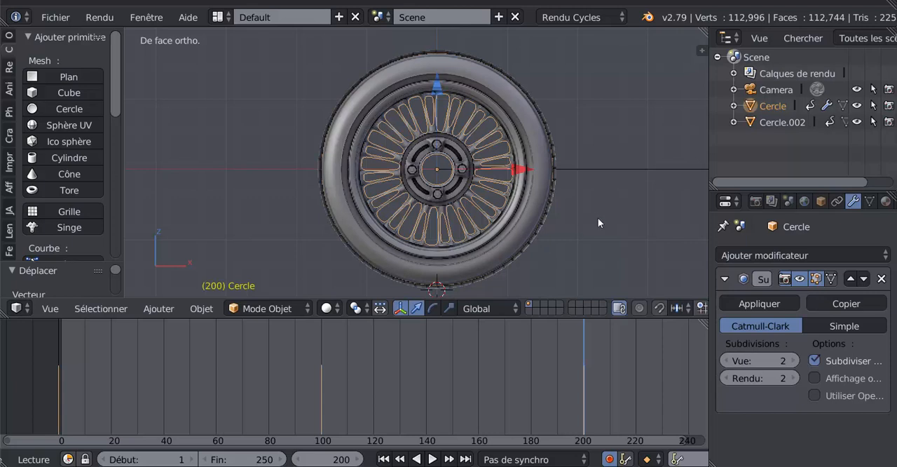
- Set the animation's end frame to 200 and turn off automatic keyframing
scroll(513, 367, down, 3)
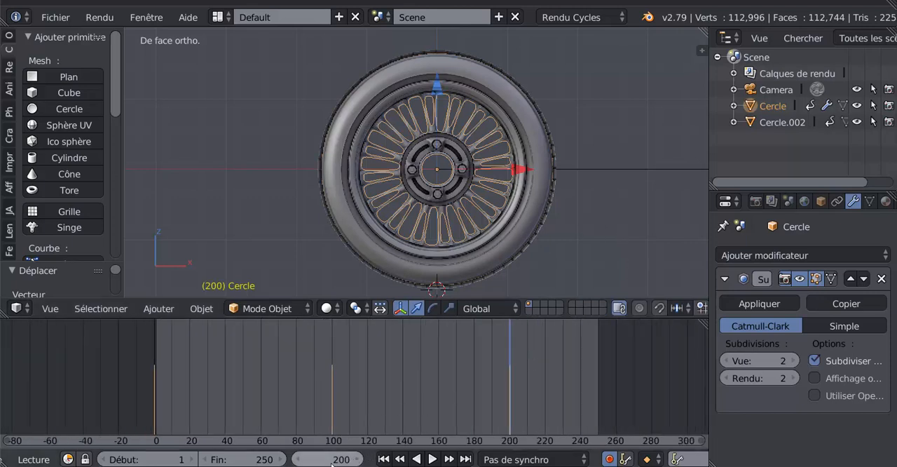
click(264, 460)
text(20)
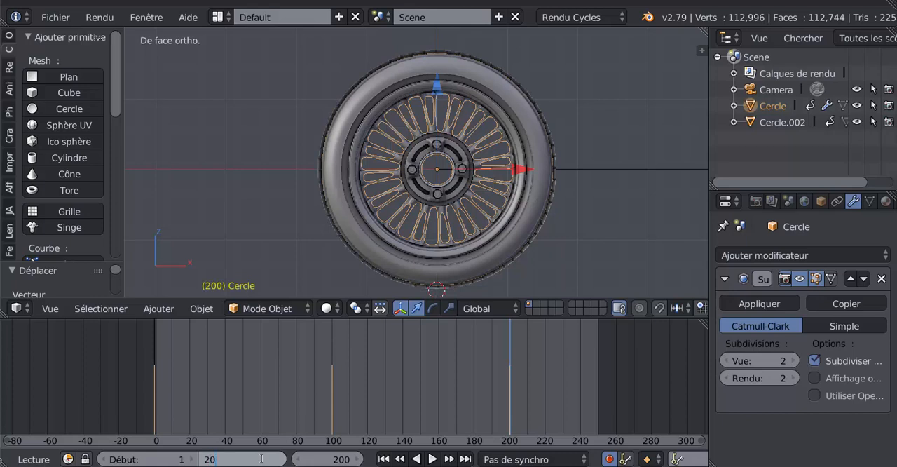
text(0)
key(Return)
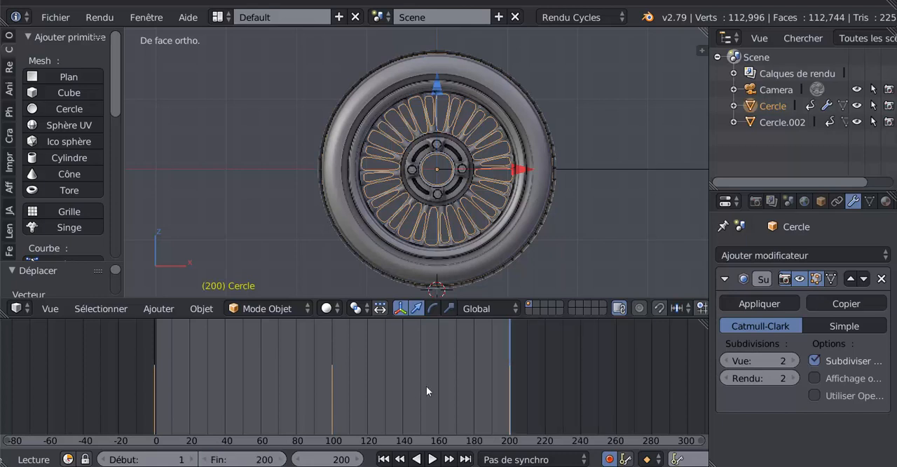
click(609, 459)
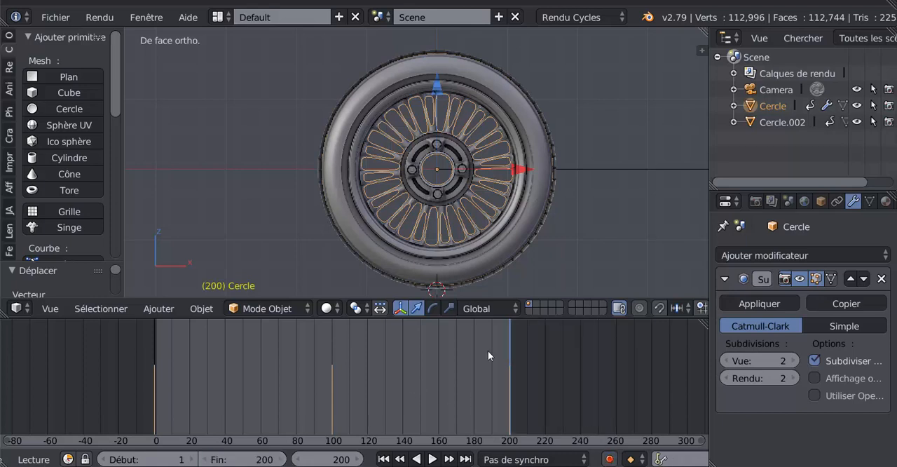
- Widen the 3D view and play the wheel animation, watching it from the front and from an angle
drag(710, 249, 740, 249)
scroll(692, 250, down, 5)
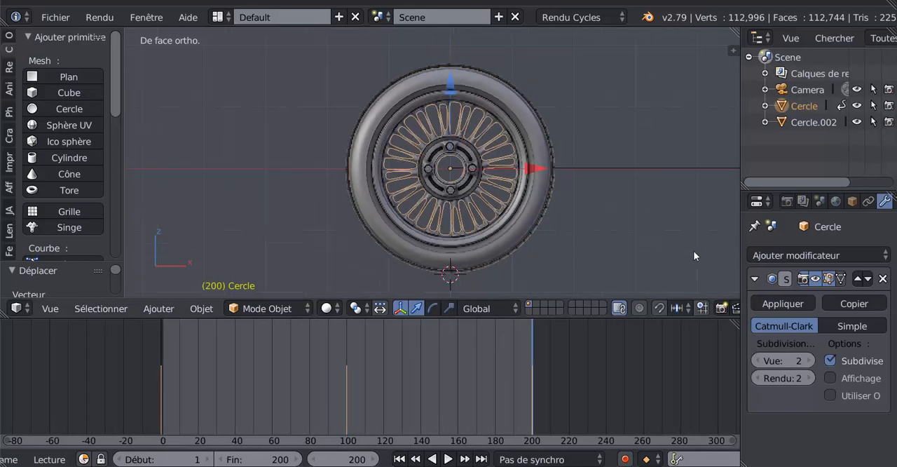
shift+middle_drag(642, 243, 562, 246)
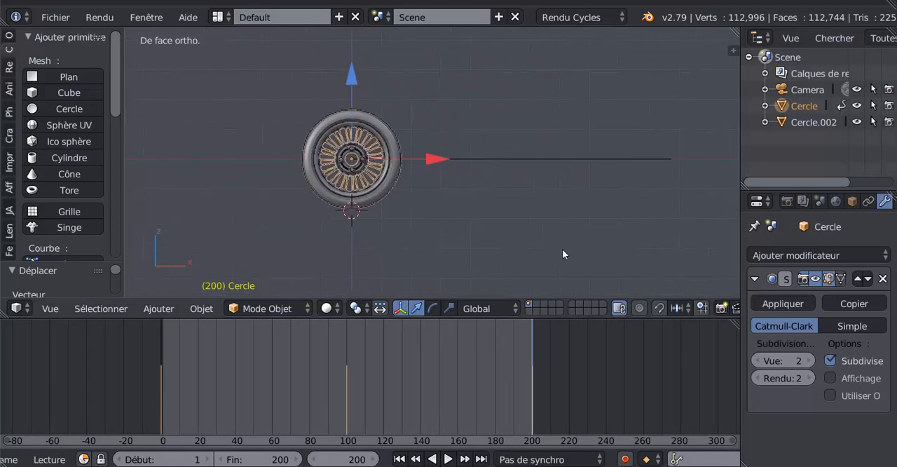
click(448, 459)
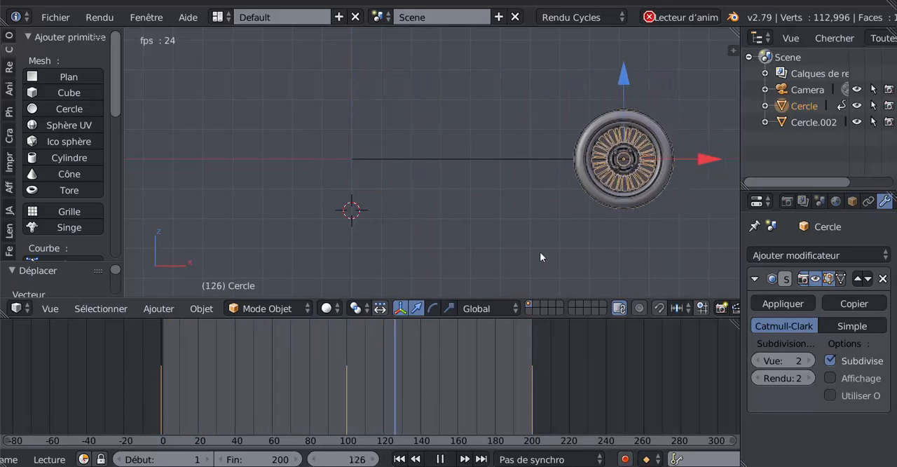
middle_drag(467, 258, 533, 263)
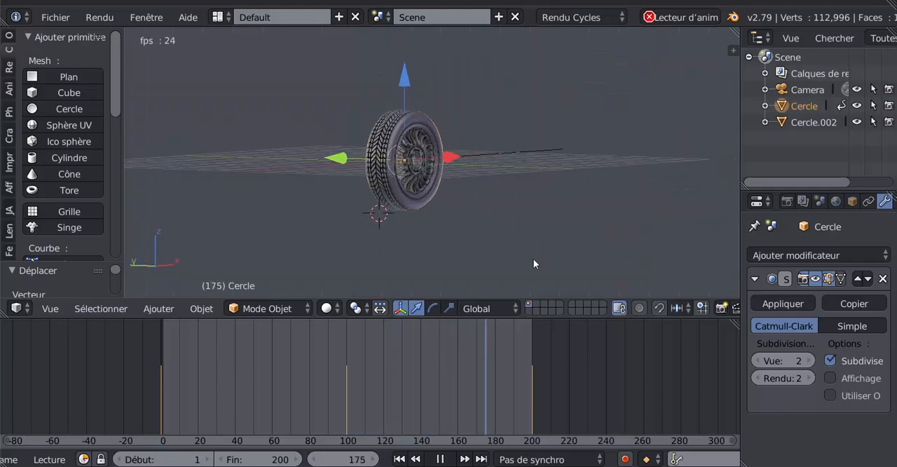
scroll(533, 259, up, 3)
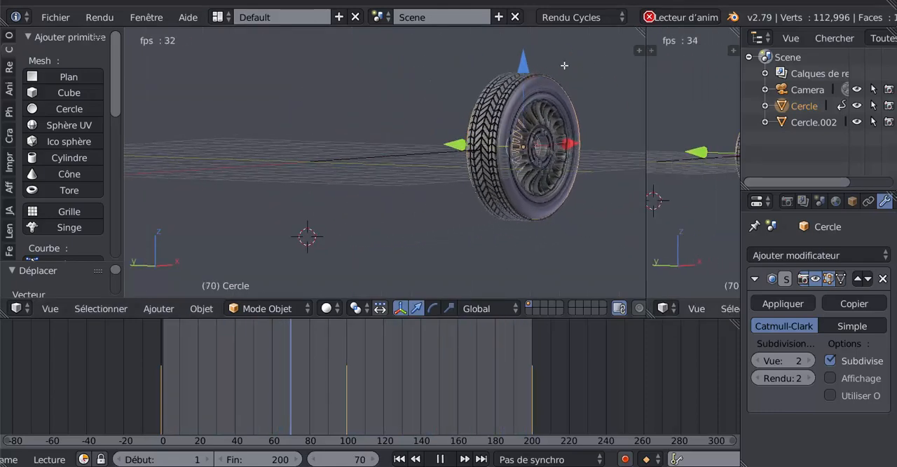
- Split the 3D view vertically and turn the new area into a Dope Sheet
drag(735, 29, 522, 35)
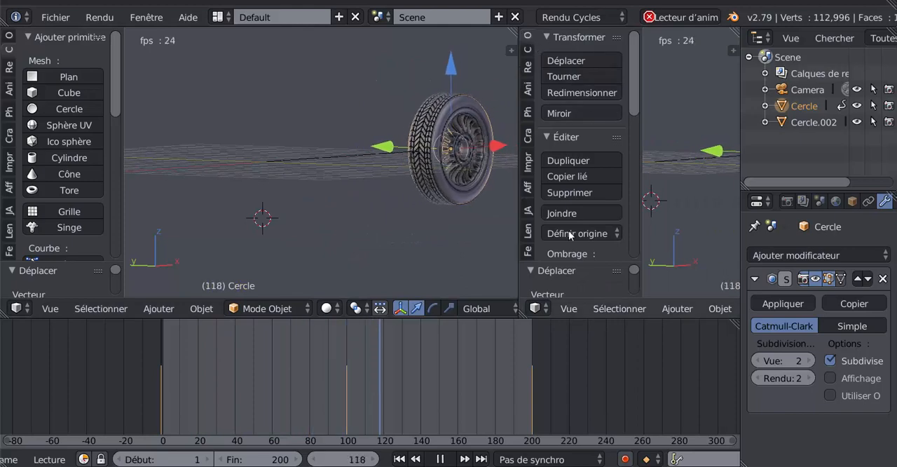
click(538, 308)
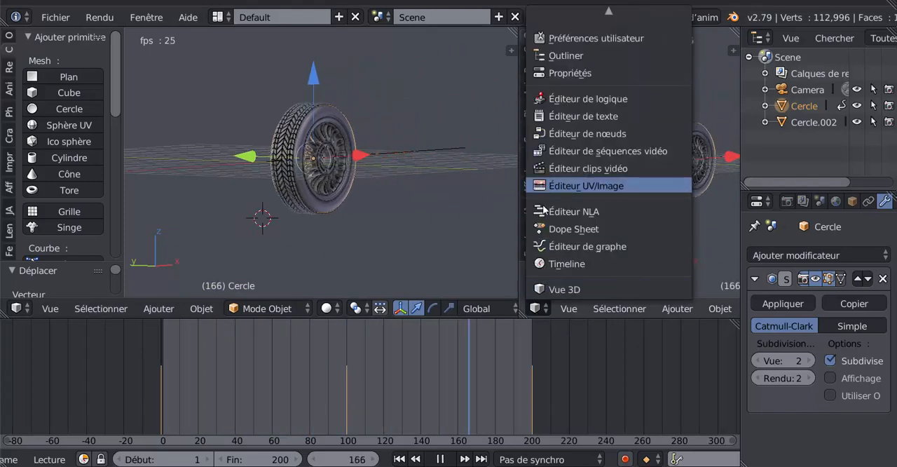
click(540, 229)
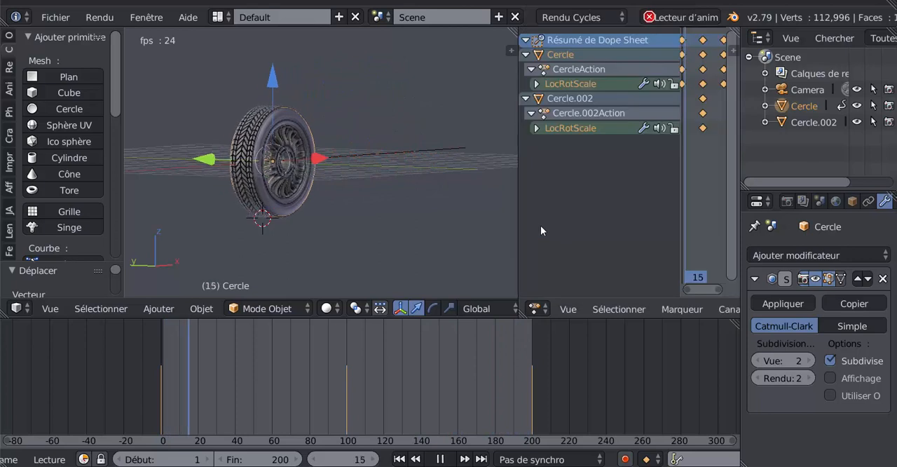
- Enlarge the Dope Sheet's keyframe area and set the interpolation of all keyframes to Linear
drag(680, 182, 599, 183)
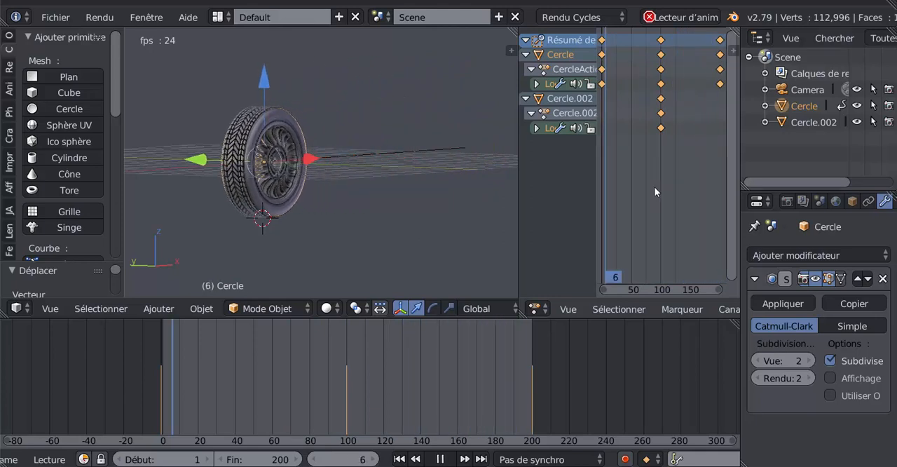
key(t)
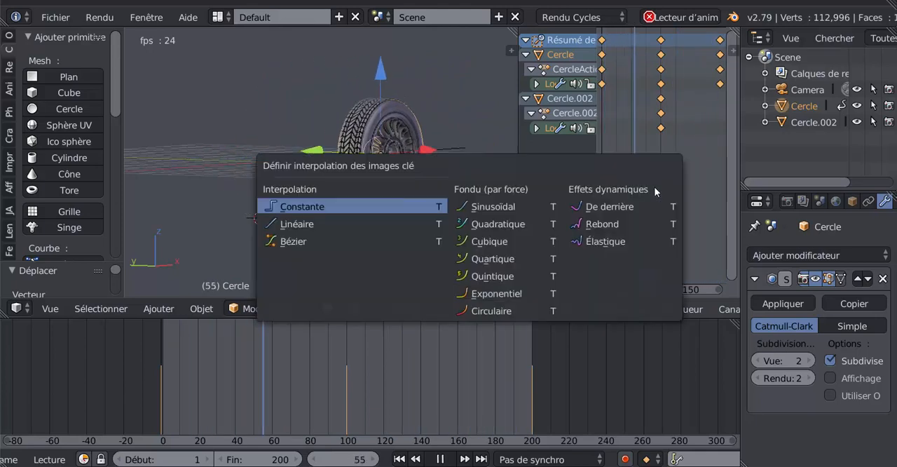
click(295, 225)
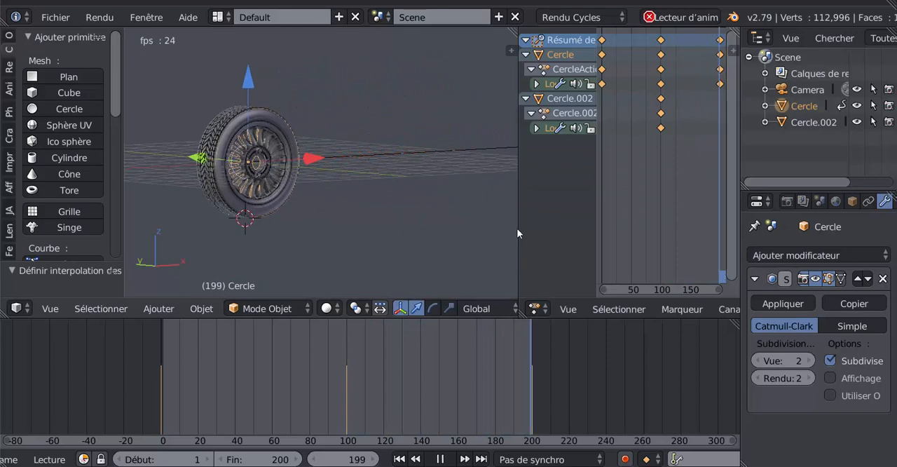
- Merge the Dope Sheet area back into the 3D view and deselect the wheel to review its rolling motion
drag(518, 224, 564, 219)
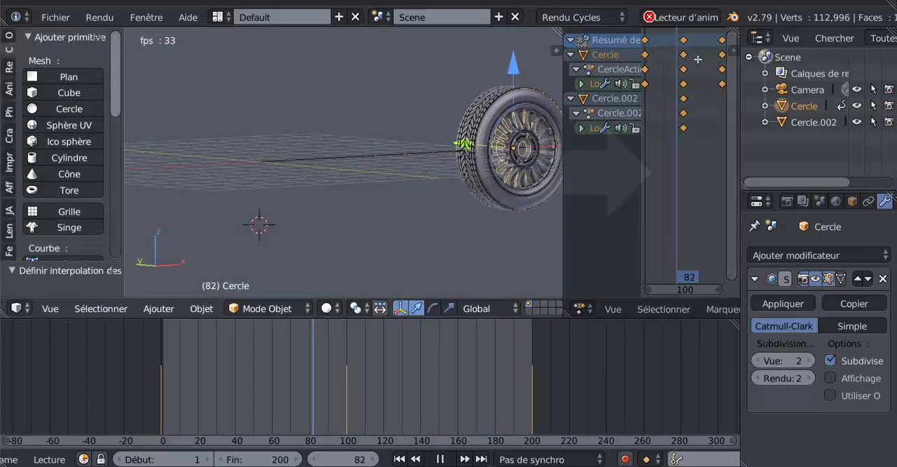
drag(697, 59, 693, 66)
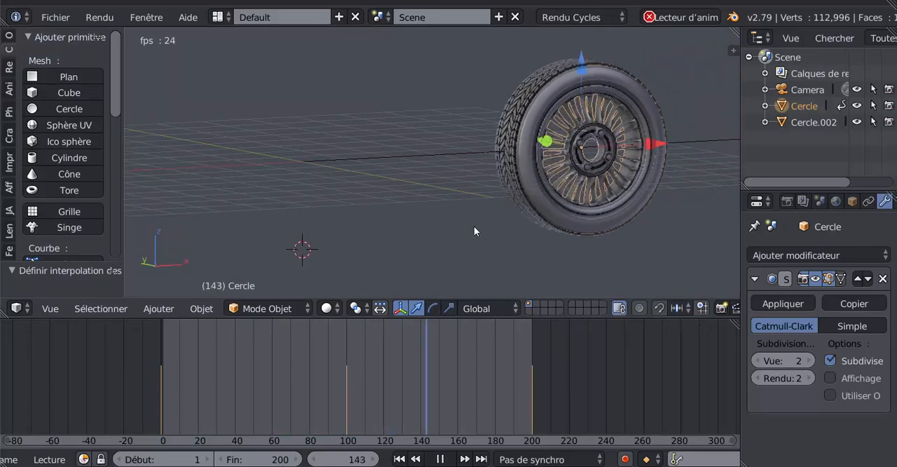
key(a)
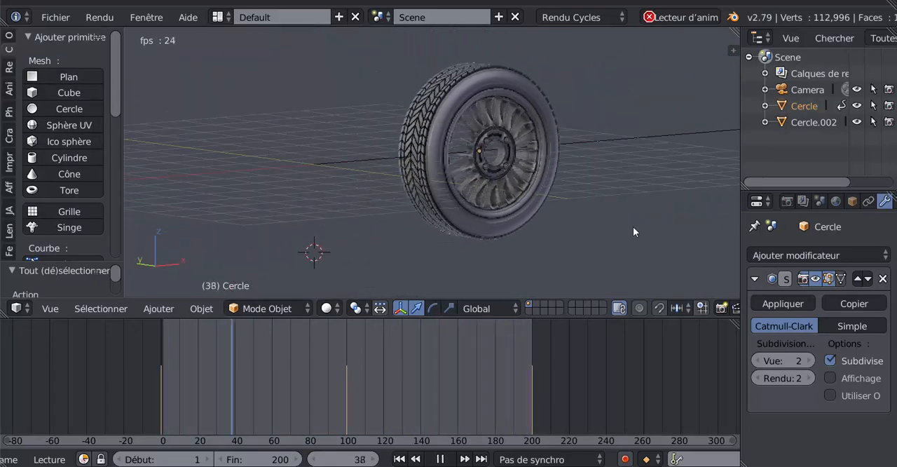
shift+middle_drag(633, 226, 544, 228)
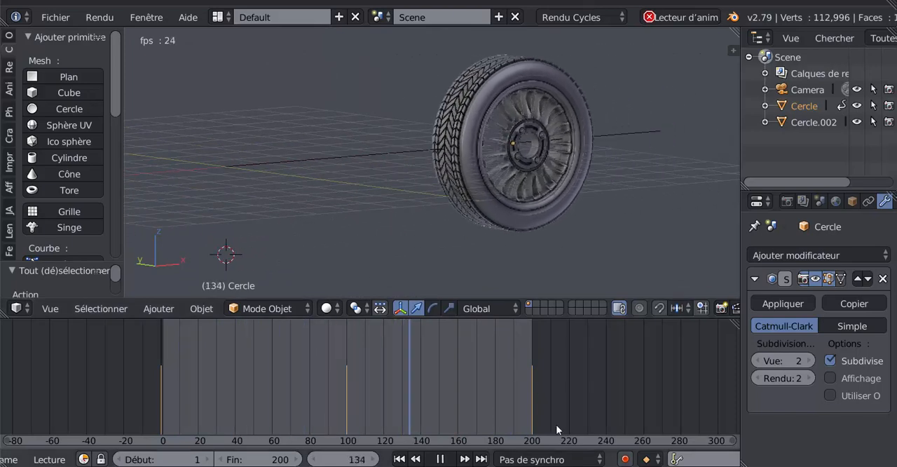
- Stop the playback, then add a plane and move it along X beneath the wheel
click(441, 459)
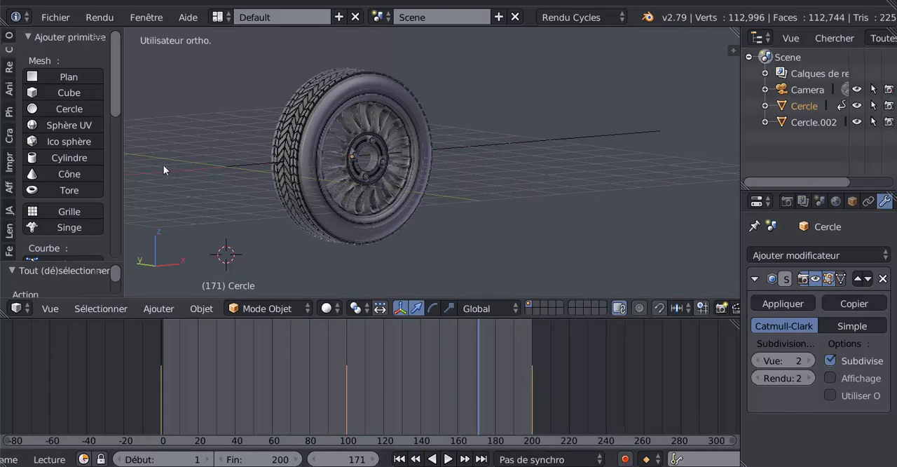
click(89, 77)
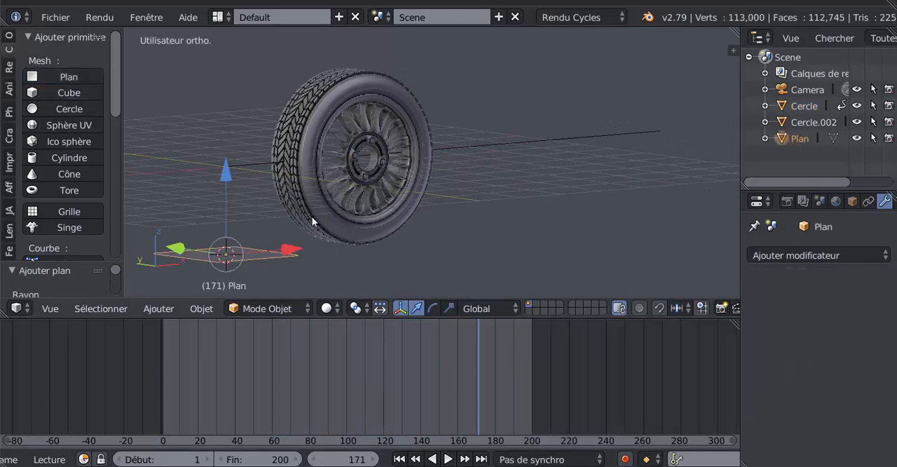
middle_drag(313, 221, 304, 242)
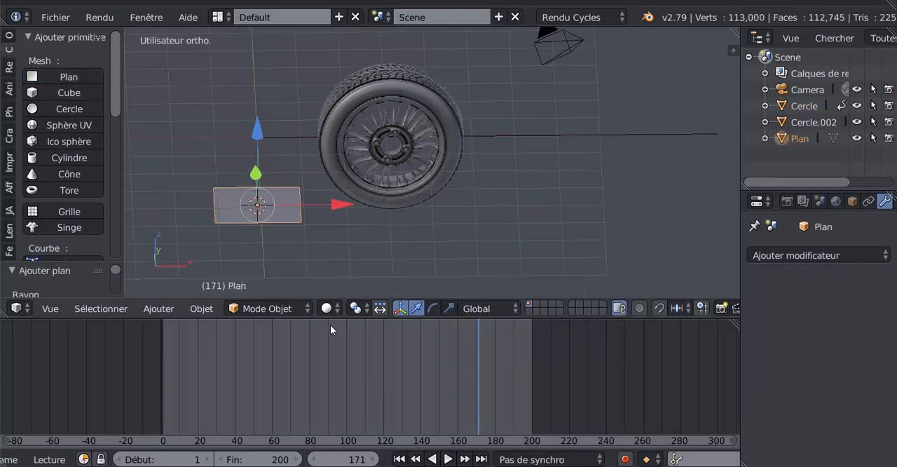
middle_drag(339, 181, 352, 163)
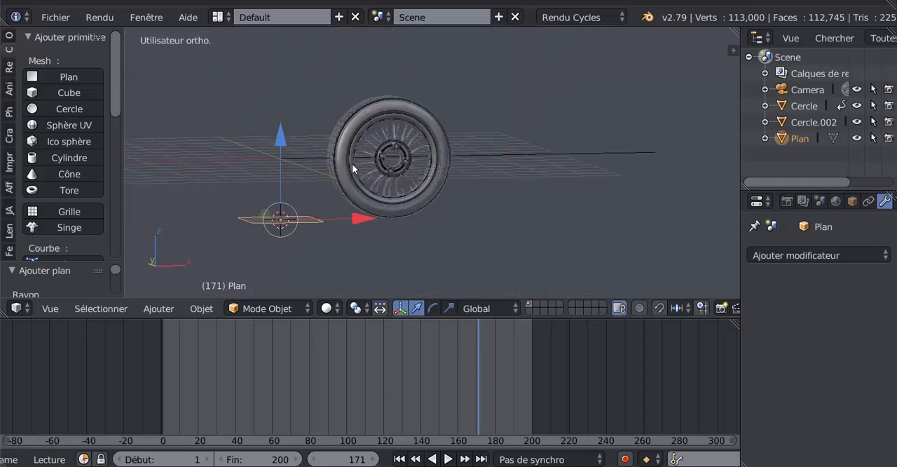
drag(355, 220, 463, 218)
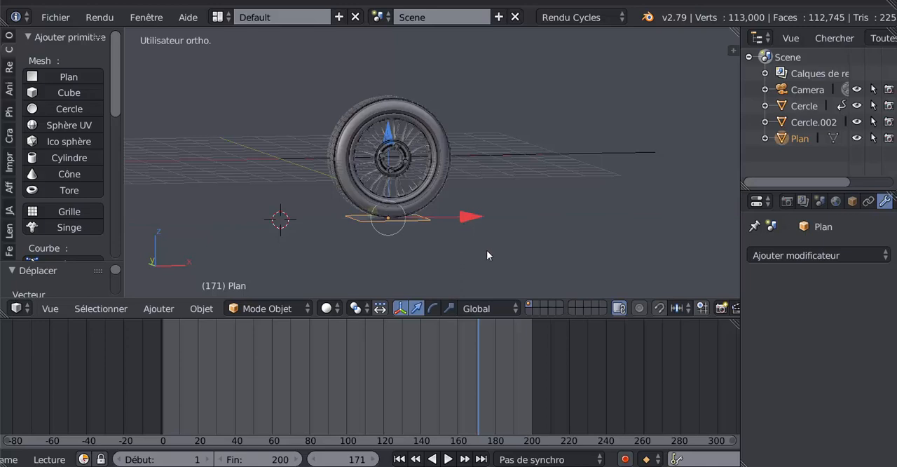
- Scale the plane up evenly so it extends past the wheel on all sides, and enter Edit Mode
key(s)
click(580, 272)
middle_drag(580, 272, 528, 56)
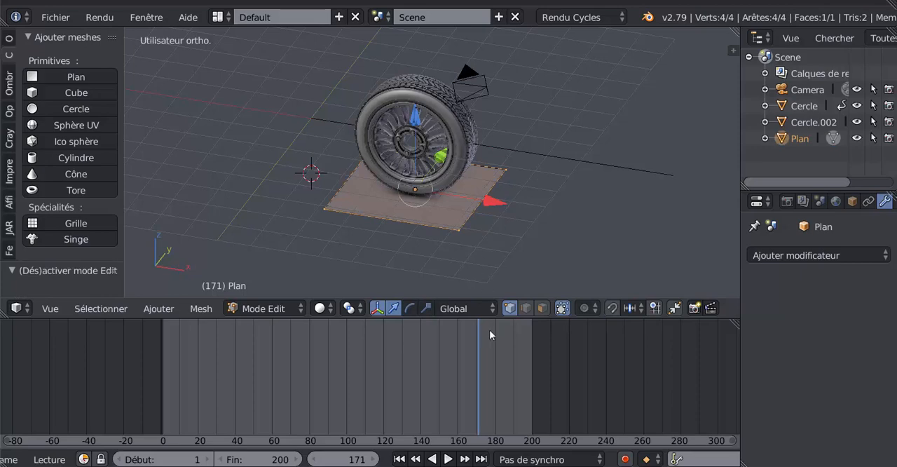
- In edge selection mode, pull the plane's two end edges outward along X to form a long strip for the wheel's path
click(526, 308)
right_click(482, 195)
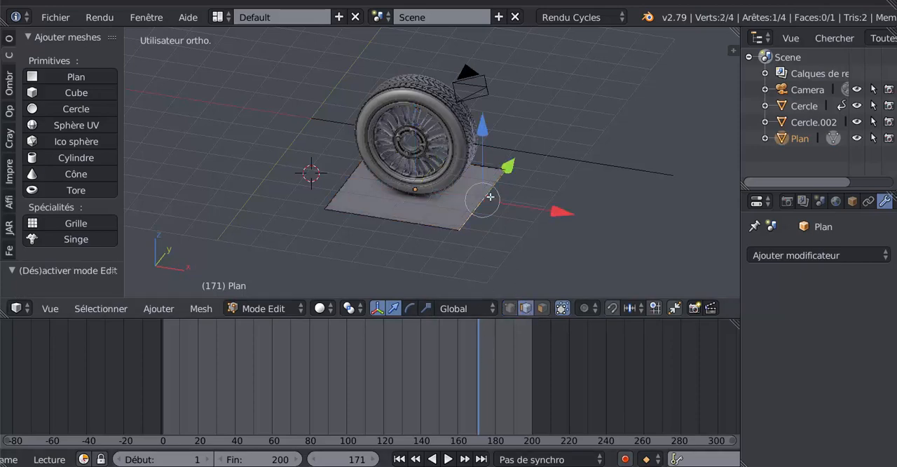
scroll(500, 186, down, 4)
drag(532, 185, 586, 201)
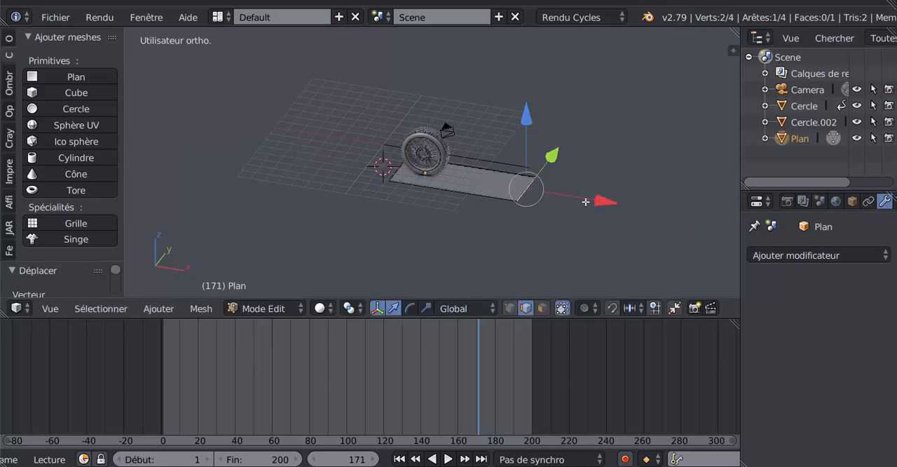
right_click(393, 169)
drag(493, 182, 446, 187)
- Raise the plane's end edge at the wheel's starting side slightly along Z and return to Object Mode
middle_drag(444, 203, 463, 175)
scroll(434, 199, up, 4)
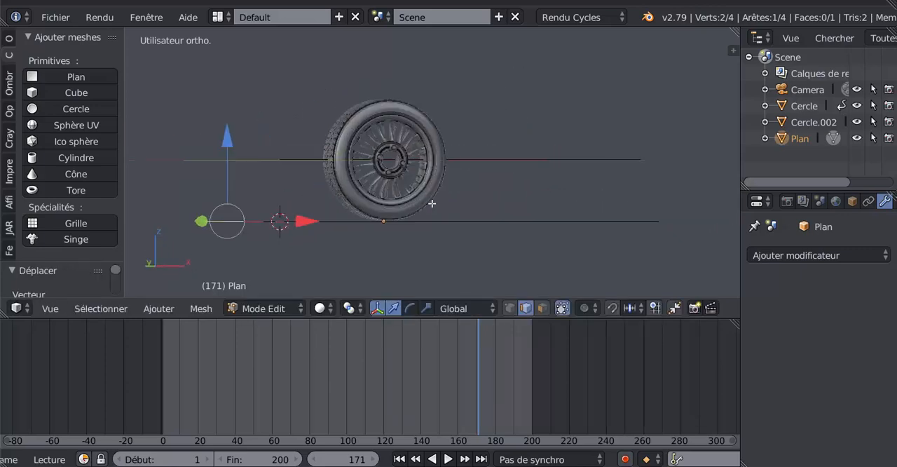
middle_drag(428, 204, 456, 214)
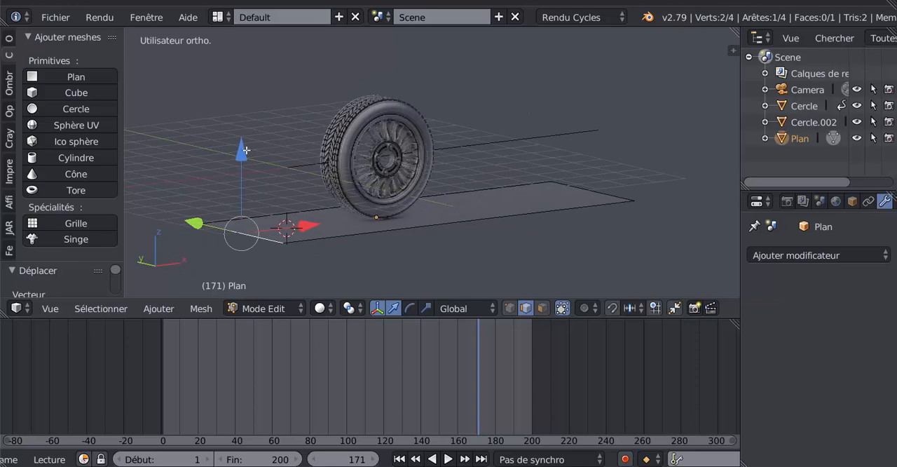
drag(242, 150, 245, 148)
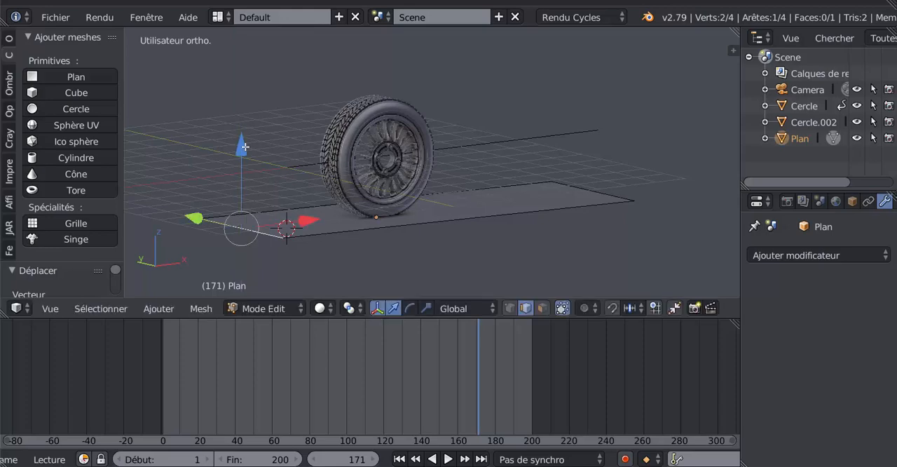
key(Tab)
- Play the animation from frame 0 and rotate the plane slightly in front view to level it under the tire
scroll(529, 236, up, 2)
middle_drag(529, 235, 511, 236)
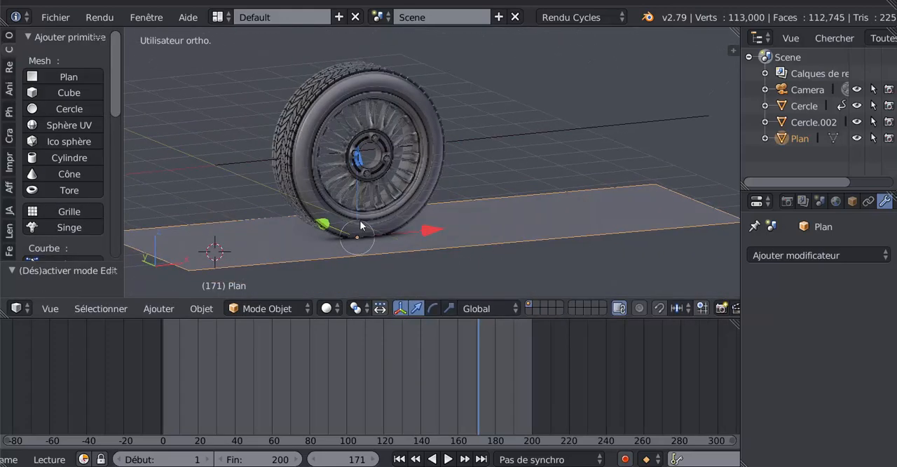
click(162, 390)
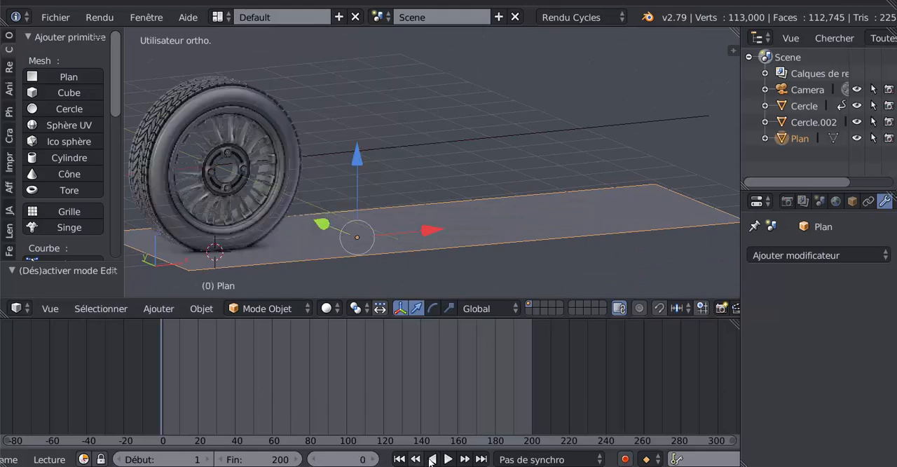
click(449, 459)
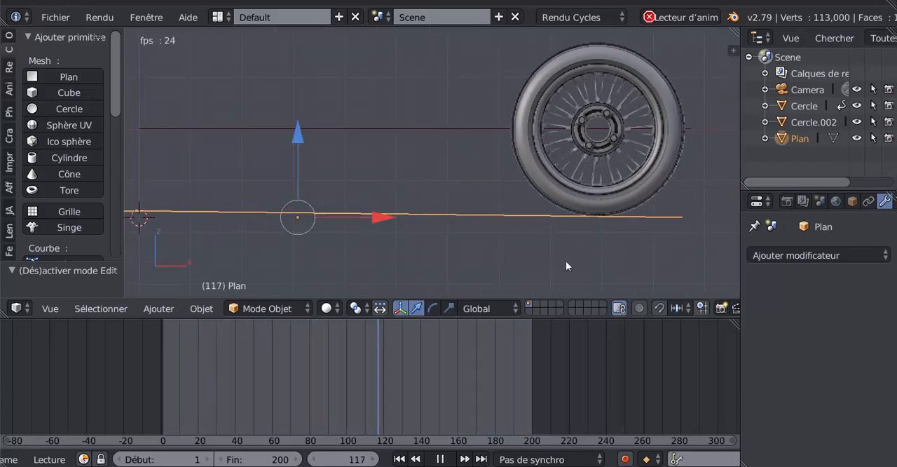
key(r)
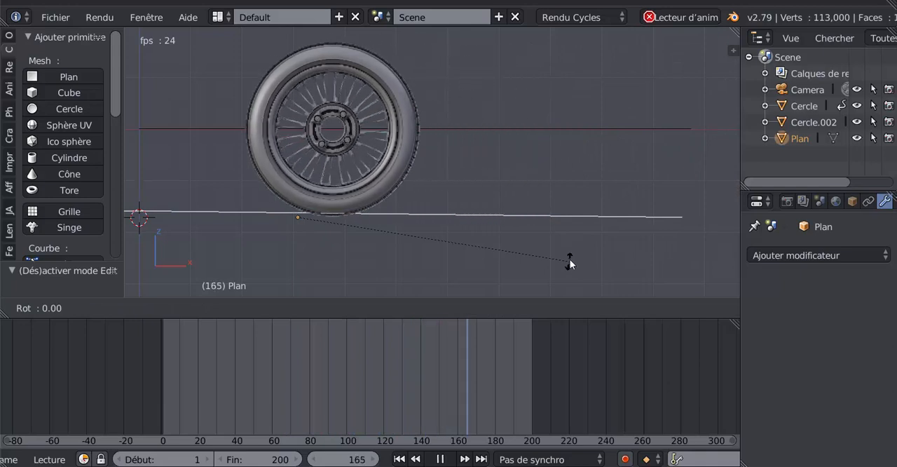
click(593, 186)
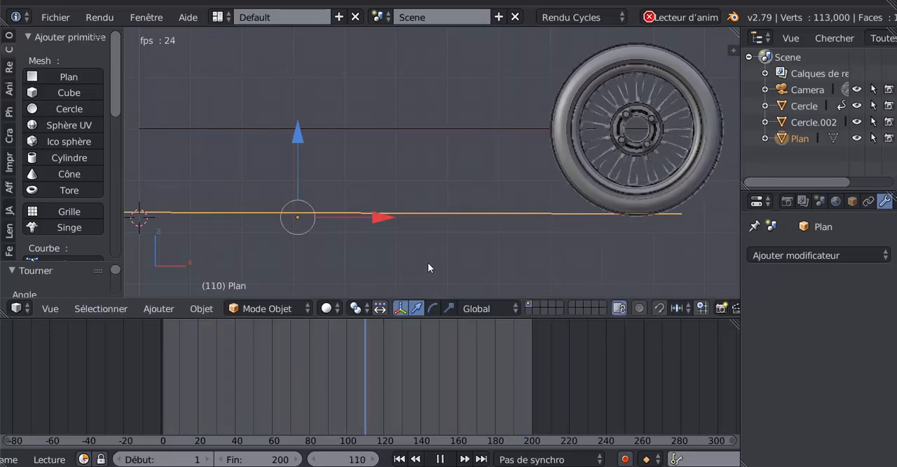
- Watch the wheel roll along the plane from several angles, then stop the playback
middle_drag(427, 262, 522, 273)
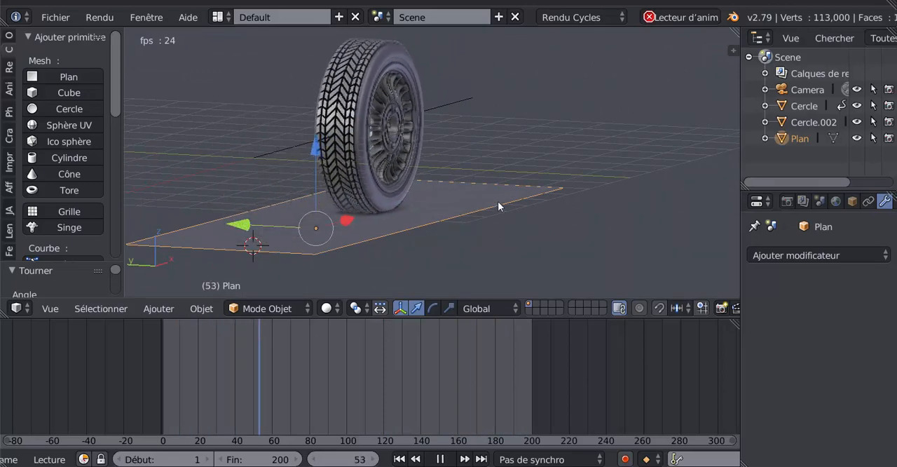
scroll(550, 242, up, 2)
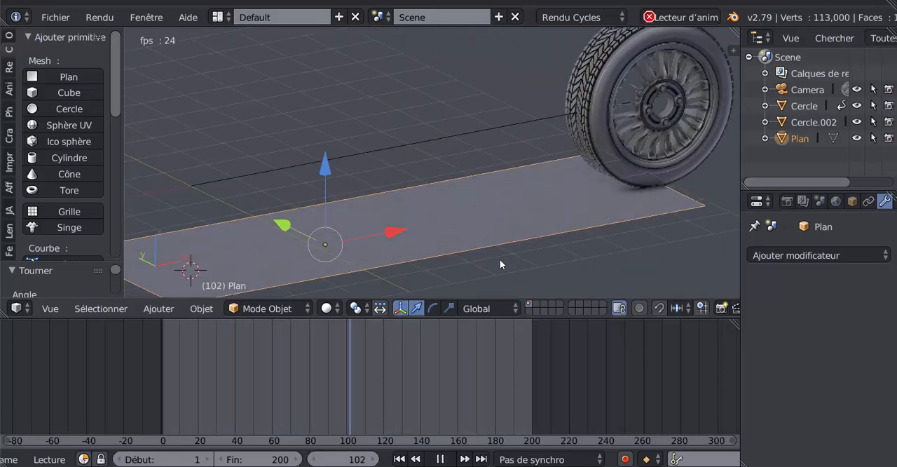
scroll(507, 245, down, 2)
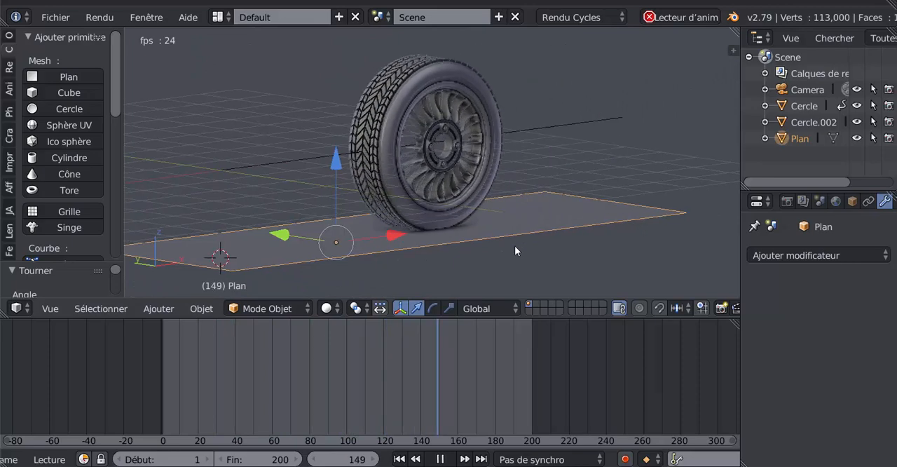
click(438, 459)
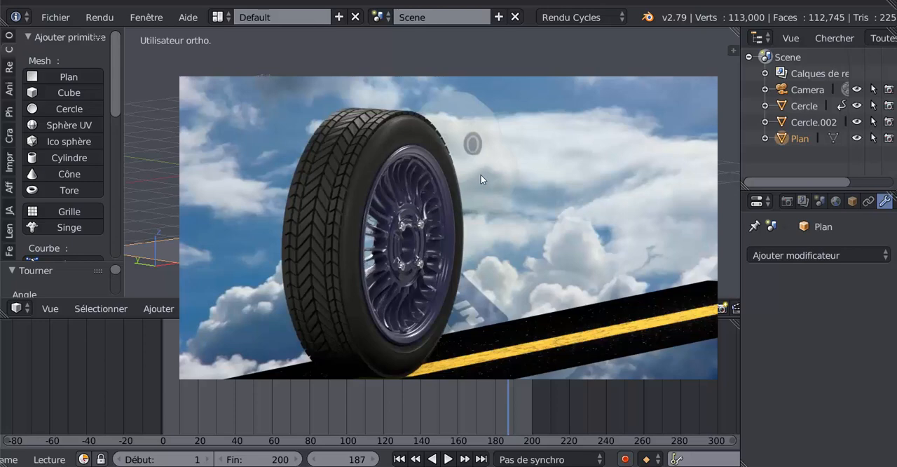
- Close the rendered wheel image and examine the tire tread and rim up close from several angles
key(Escape)
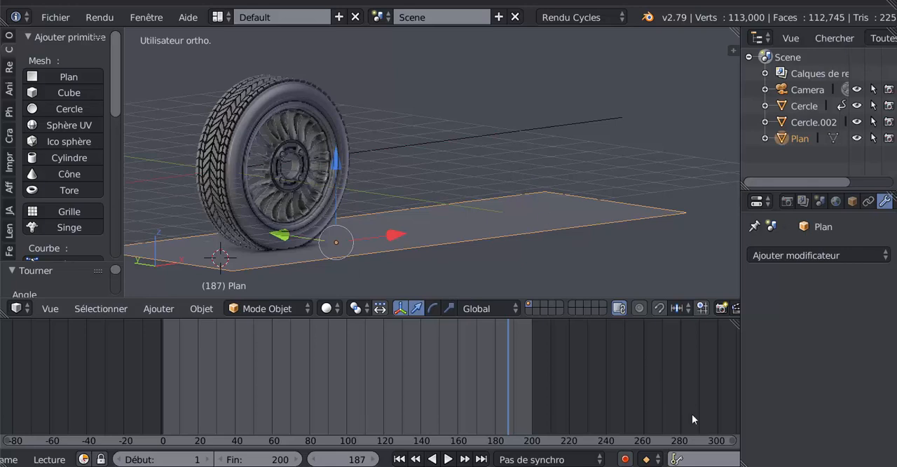
click(730, 465)
scroll(339, 199, up, 3)
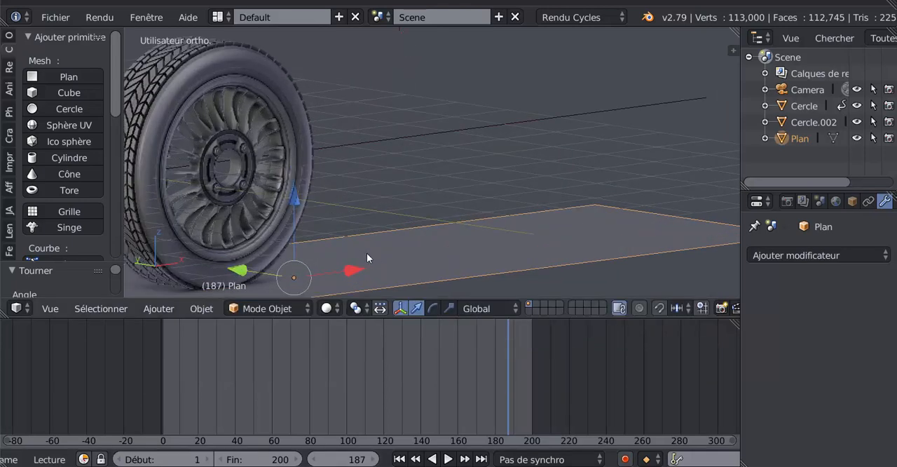
middle_drag(366, 253, 396, 248)
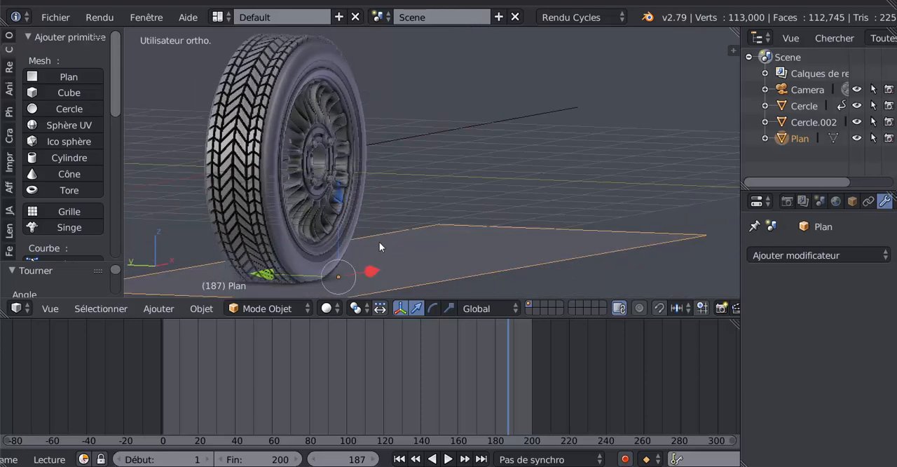
scroll(377, 246, up, 1)
scroll(382, 244, down, 2)
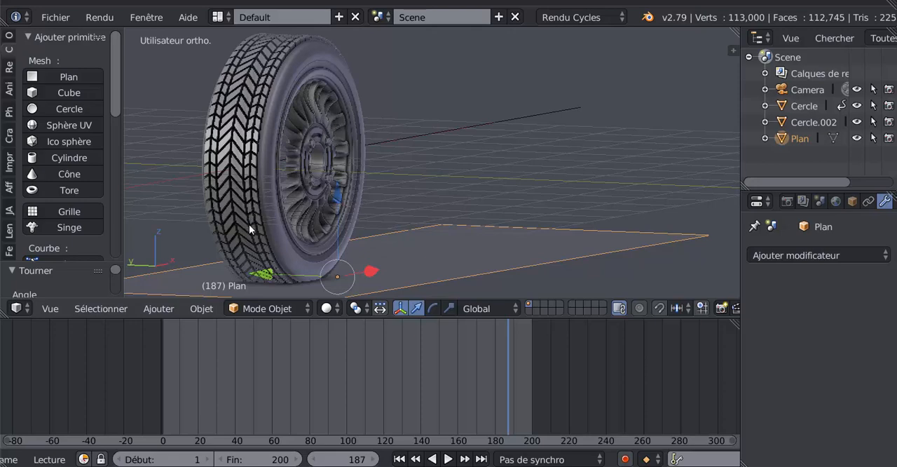
shift+middle_drag(380, 208, 457, 217)
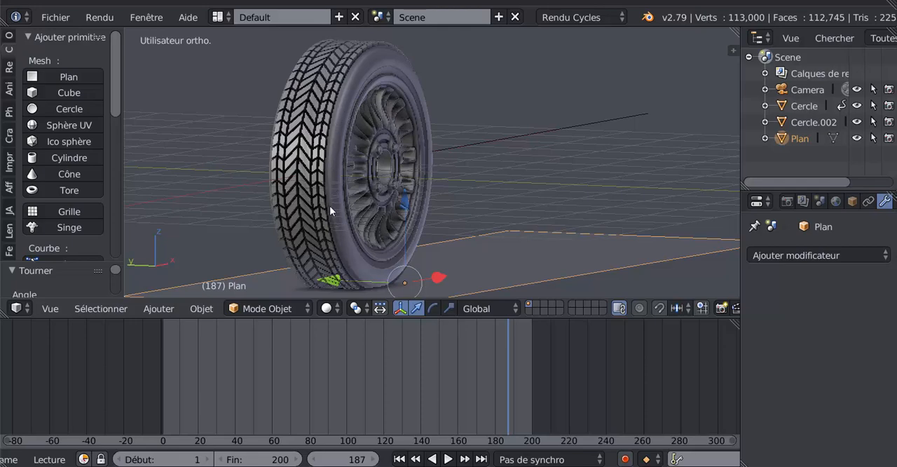
scroll(320, 167, up, 2)
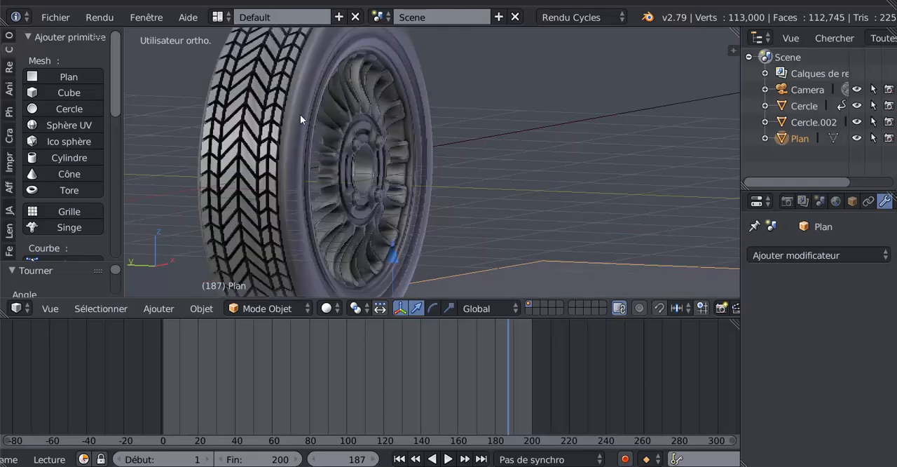